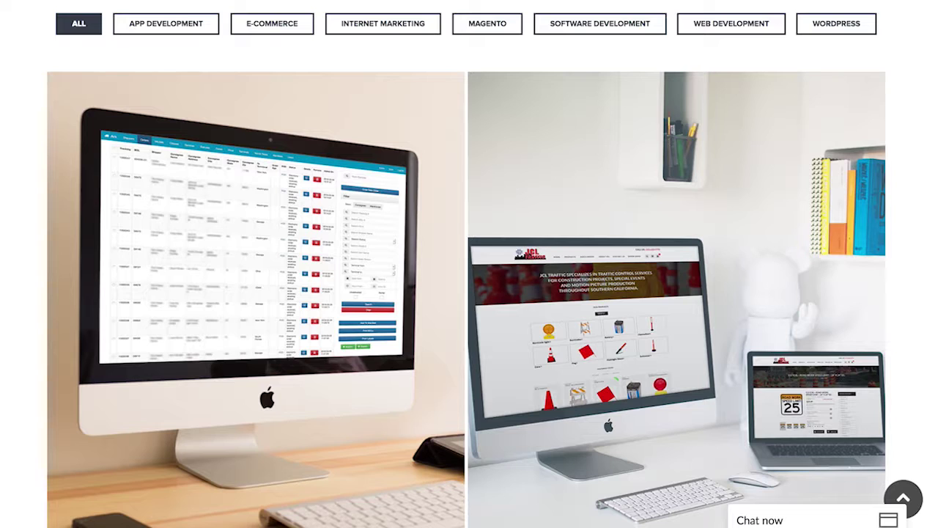
Filter the Our Works portfolio by WordPress and look through the listed website projects
{"action": "scroll", "coordinate": [315, 283], "scroll_direction": "up", "scroll_amount": 5}
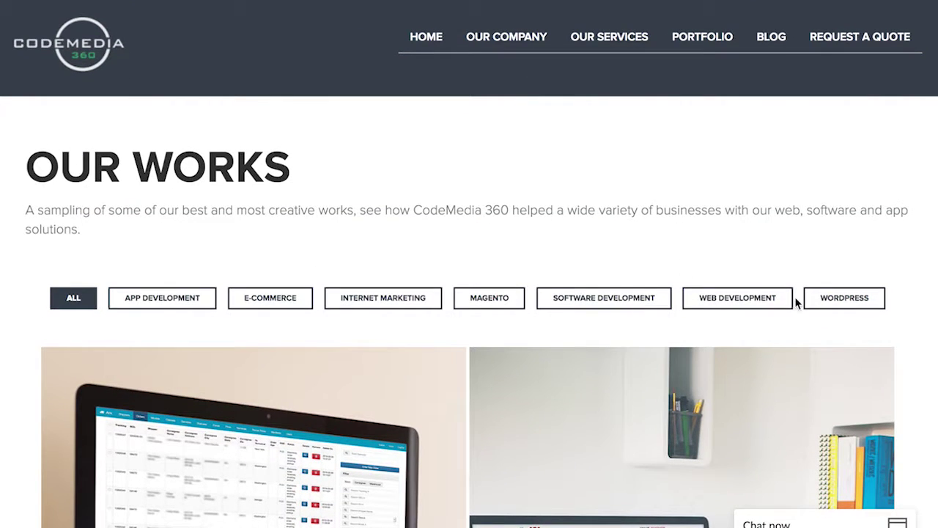
{"action": "left_click", "coordinate": [840, 297]}
{"action": "scroll", "coordinate": [842, 304], "scroll_direction": "down", "scroll_amount": 6}
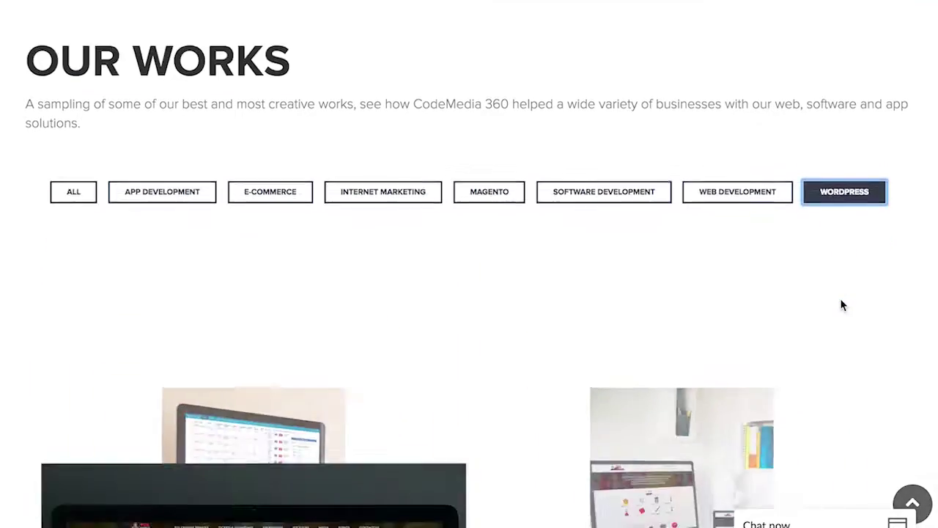
{"action": "scroll", "coordinate": [841, 300], "scroll_direction": "up", "scroll_amount": 1}
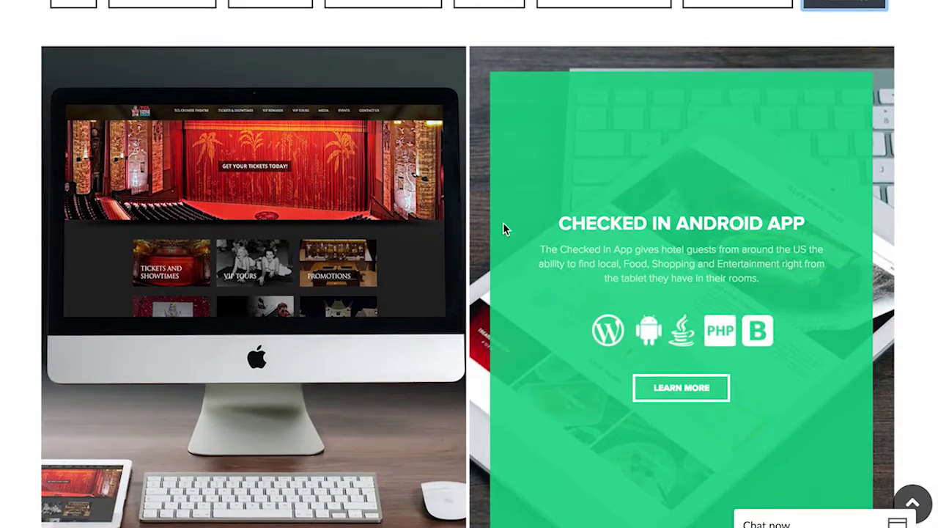
{"action": "scroll", "coordinate": [407, 234], "scroll_direction": "down", "scroll_amount": 7}
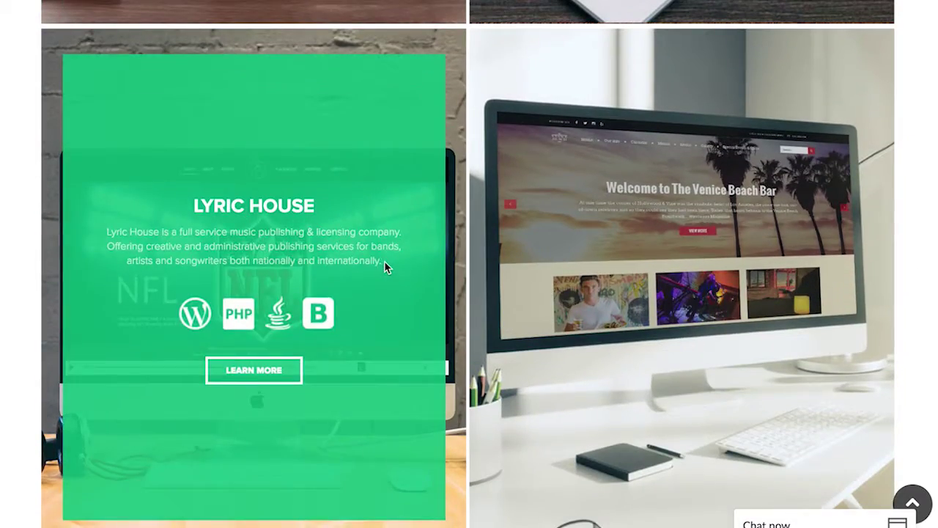
{"action": "scroll", "coordinate": [606, 287], "scroll_direction": "down", "scroll_amount": 1}
{"action": "scroll", "coordinate": [605, 285], "scroll_direction": "down", "scroll_amount": 6}
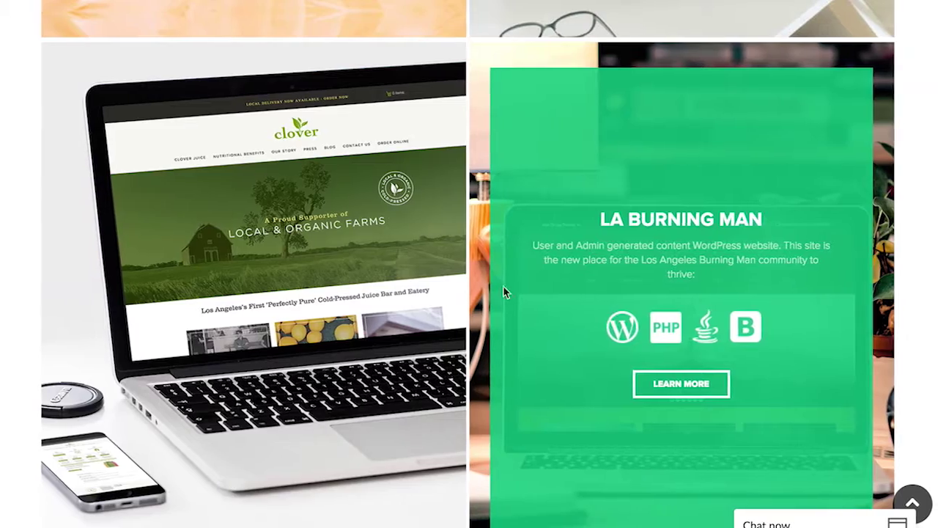
{"action": "scroll", "coordinate": [378, 296], "scroll_direction": "down", "scroll_amount": 5}
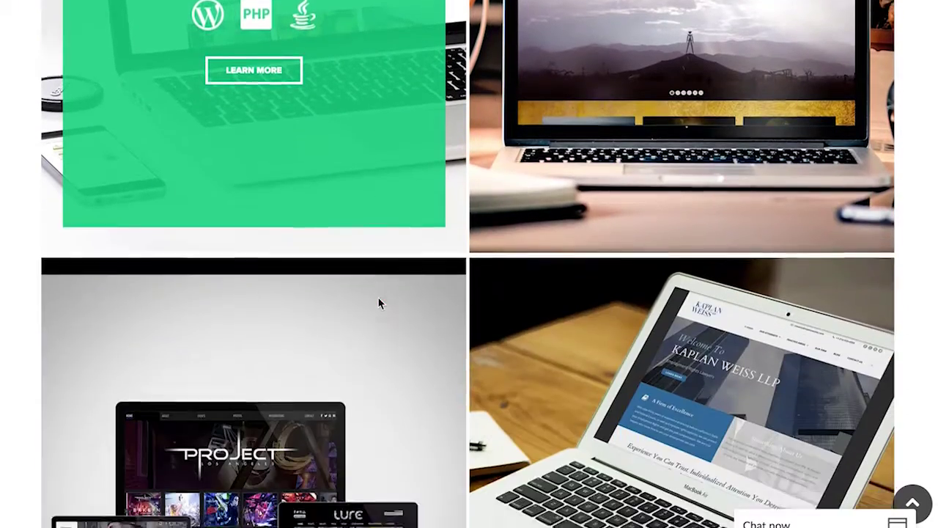
{"action": "scroll", "coordinate": [375, 344], "scroll_direction": "down", "scroll_amount": 2}
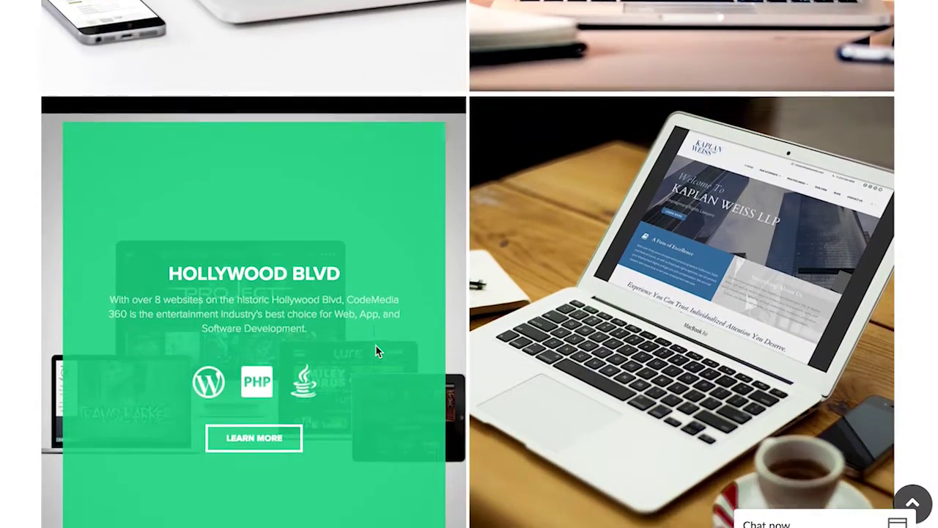
{"action": "scroll", "coordinate": [625, 352], "scroll_direction": "down", "scroll_amount": 5}
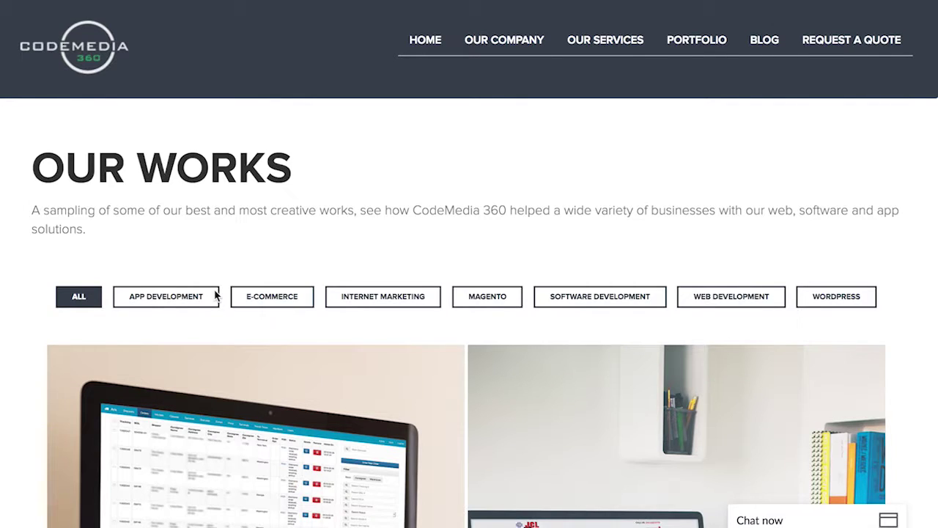
{"action": "scroll", "coordinate": [215, 294], "scroll_direction": "down", "scroll_amount": 1}
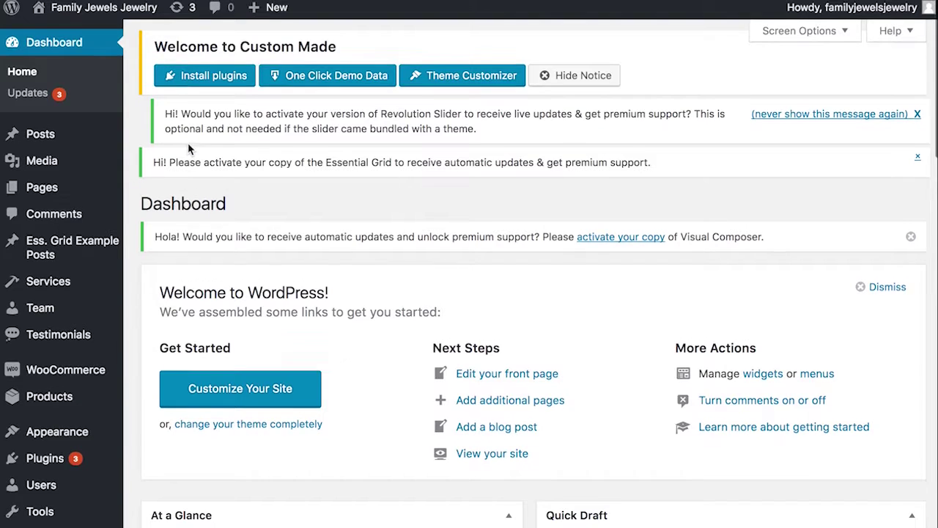
Examine the WordPress dashboards of the Family Jewels Jewelry, LA Burning Man and CodeMedia 360 blog sites from start to end
{"action": "scroll", "coordinate": [188, 149], "scroll_direction": "down", "scroll_amount": 5}
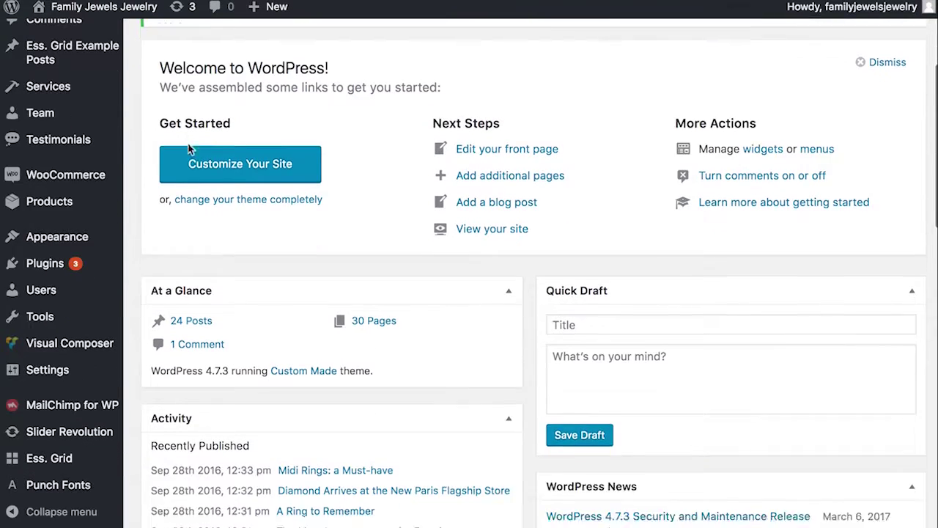
{"action": "scroll", "coordinate": [188, 149], "scroll_direction": "down", "scroll_amount": 10}
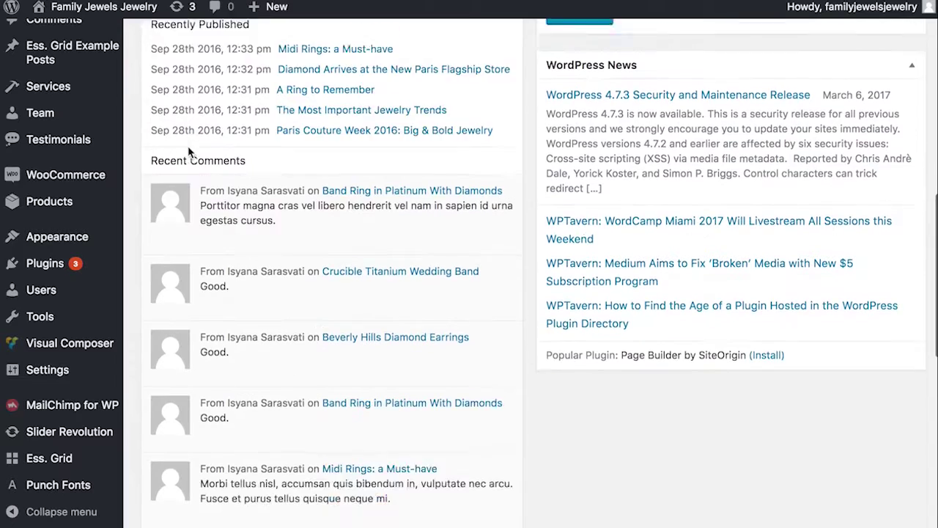
{"action": "scroll", "coordinate": [188, 151], "scroll_direction": "down", "scroll_amount": 4}
{"action": "scroll", "coordinate": [188, 151], "scroll_direction": "up", "scroll_amount": 15}
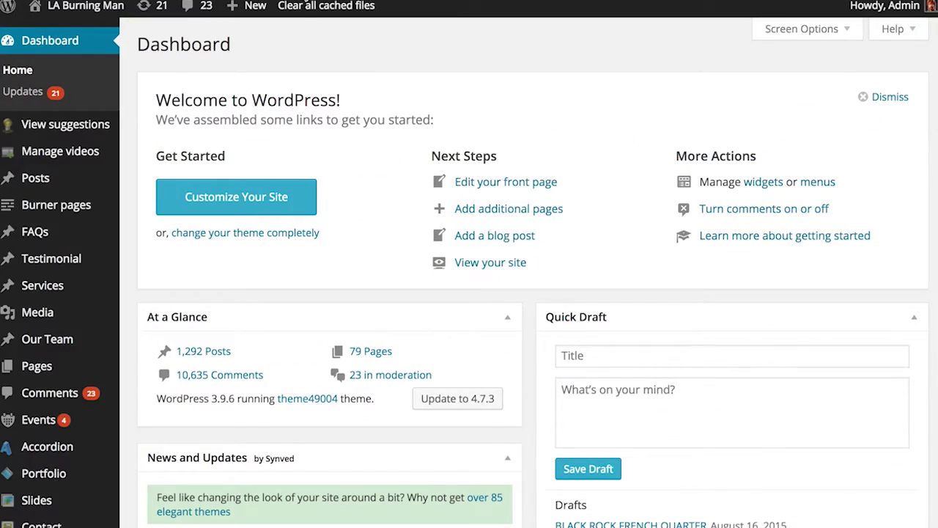
{"action": "scroll", "coordinate": [239, 286], "scroll_direction": "down", "scroll_amount": 15}
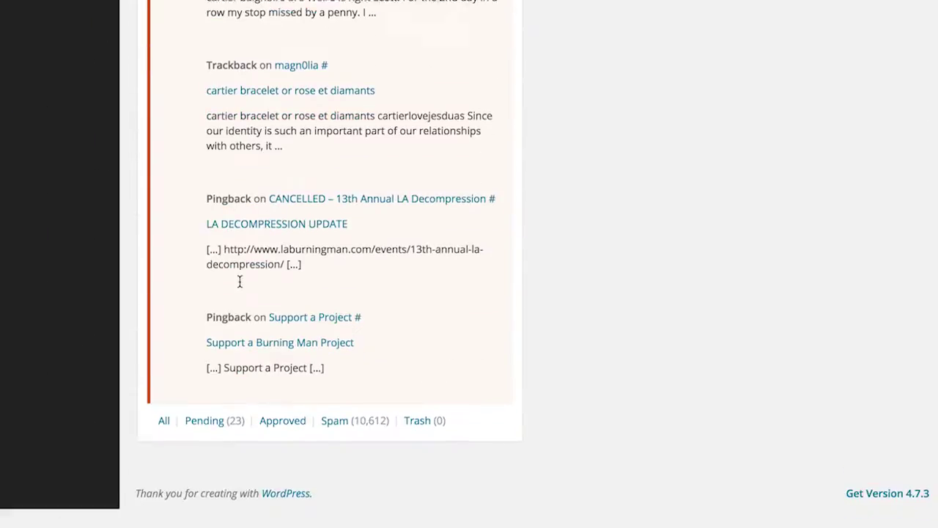
{"action": "scroll", "coordinate": [239, 282], "scroll_direction": "up", "scroll_amount": 8}
{"action": "scroll", "coordinate": [239, 284], "scroll_direction": "up", "scroll_amount": 15}
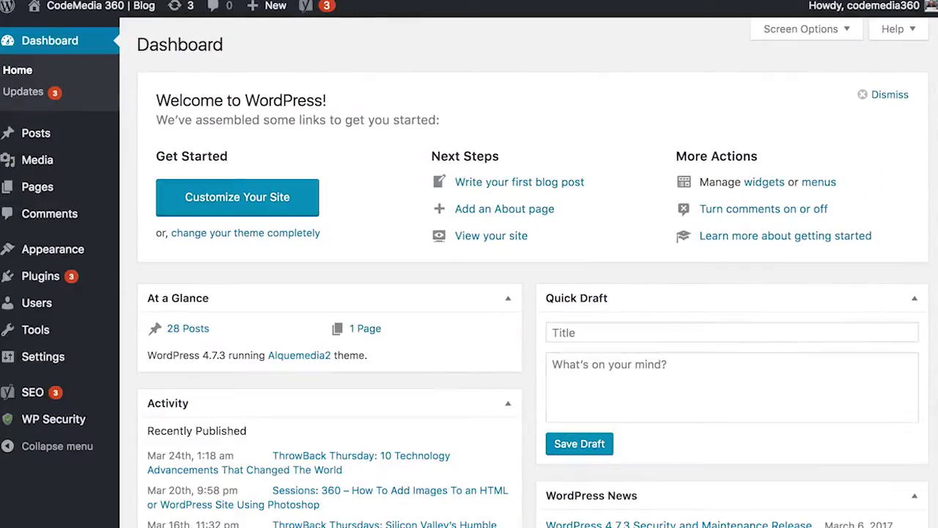
{"action": "scroll", "coordinate": [264, 220], "scroll_direction": "down", "scroll_amount": 10}
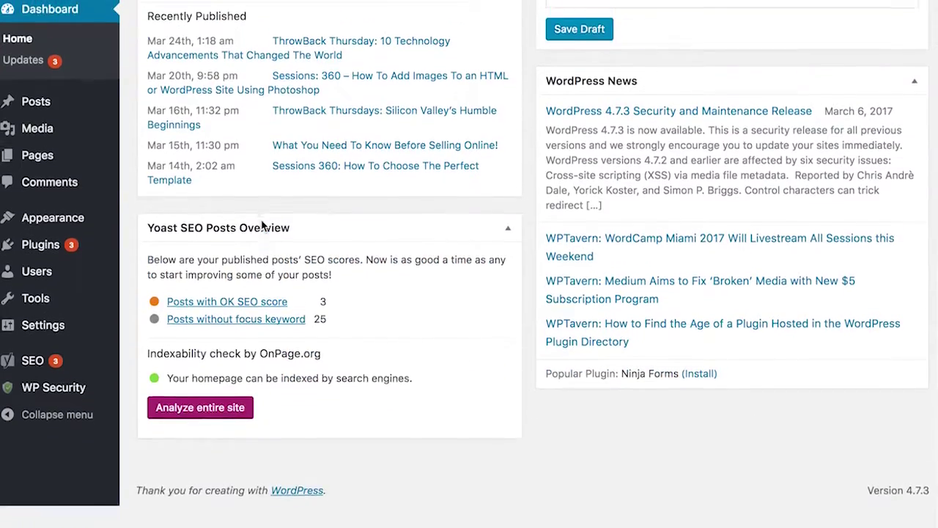
{"action": "scroll", "coordinate": [262, 225], "scroll_direction": "up", "scroll_amount": 10}
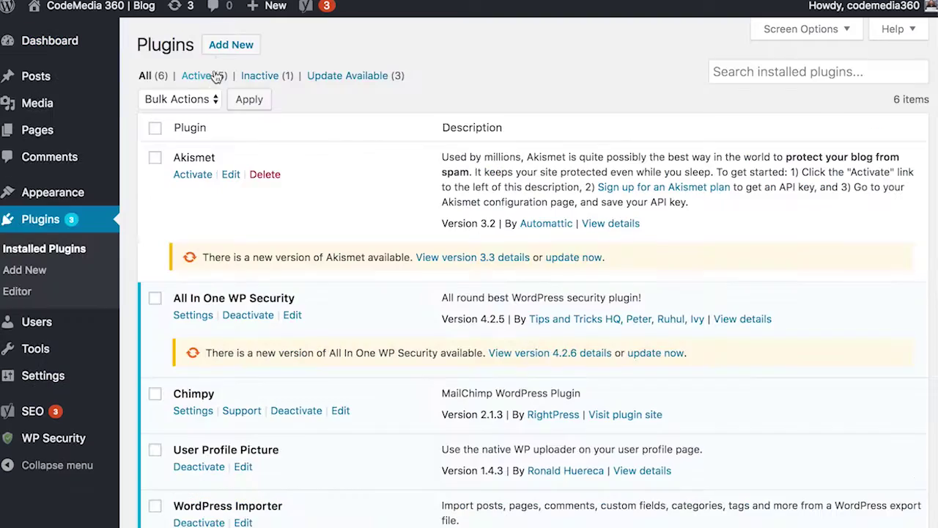
Open the page for adding new plugins and browse the featured plugins available to install
{"action": "left_click", "coordinate": [218, 47]}
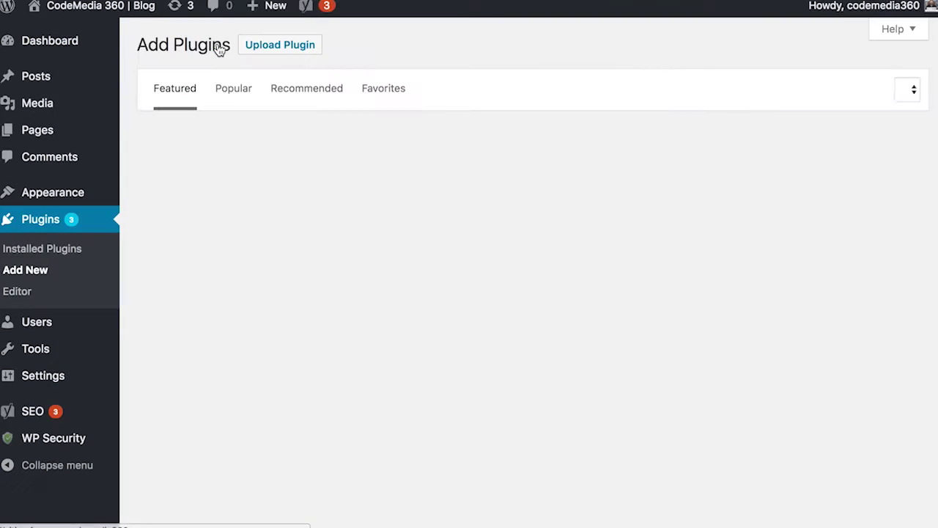
{"action": "scroll", "coordinate": [523, 174], "scroll_direction": "down", "scroll_amount": 10}
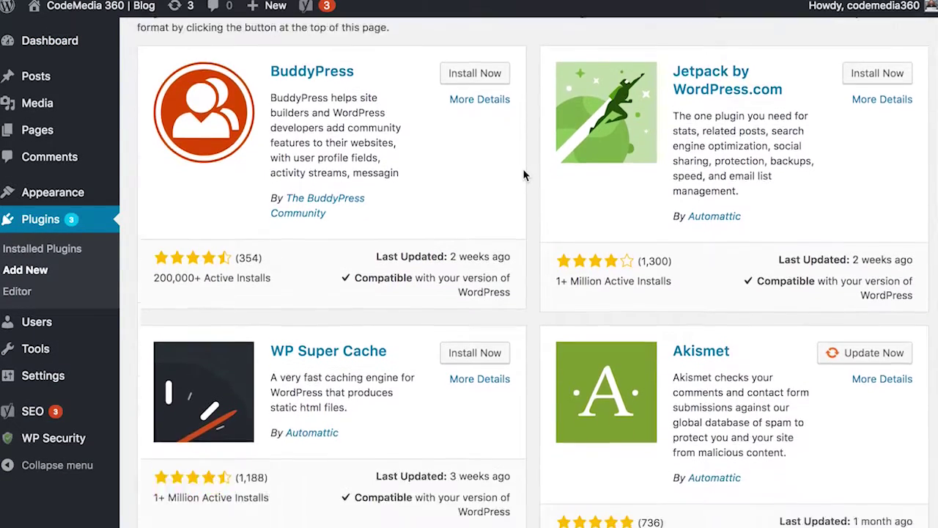
{"action": "scroll", "coordinate": [524, 174], "scroll_direction": "up", "scroll_amount": 10}
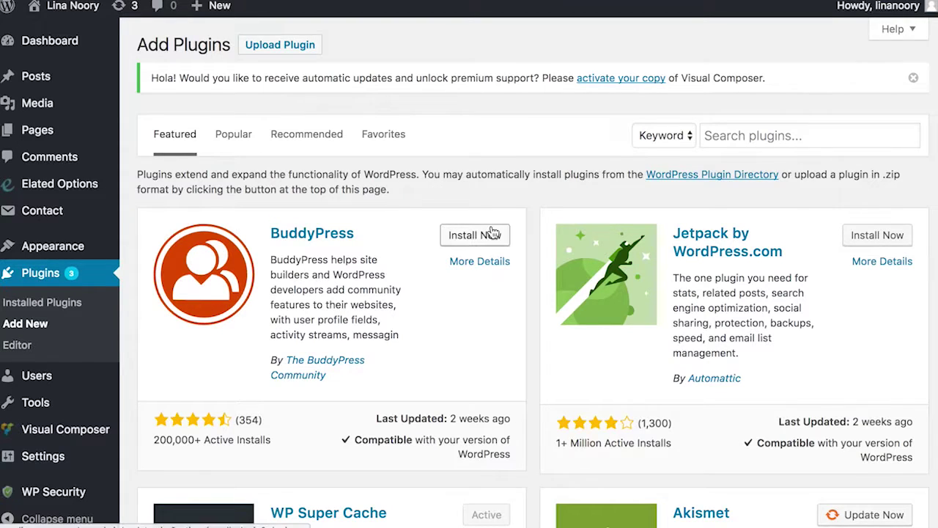
{"action": "scroll", "coordinate": [493, 233], "scroll_direction": "down", "scroll_amount": 7}
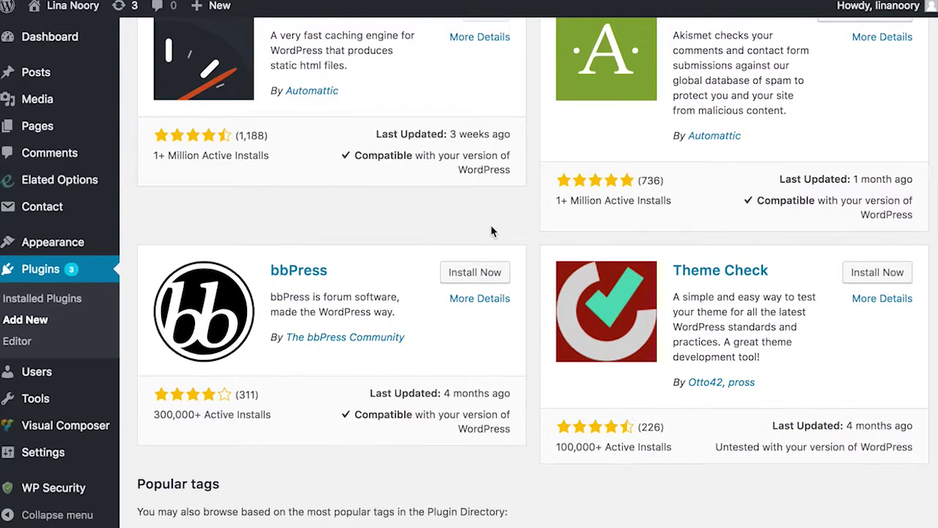
{"action": "scroll", "coordinate": [491, 231], "scroll_direction": "up", "scroll_amount": 7}
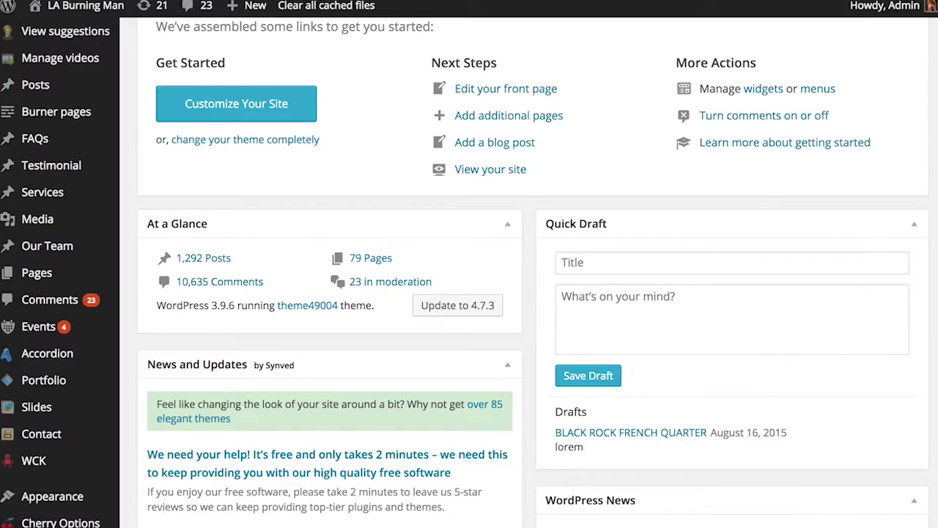
Review the LA Burning Man dashboard, including its welcome links, site summary, news and draft sections
{"action": "scroll", "coordinate": [310, 299], "scroll_direction": "up", "scroll_amount": 1}
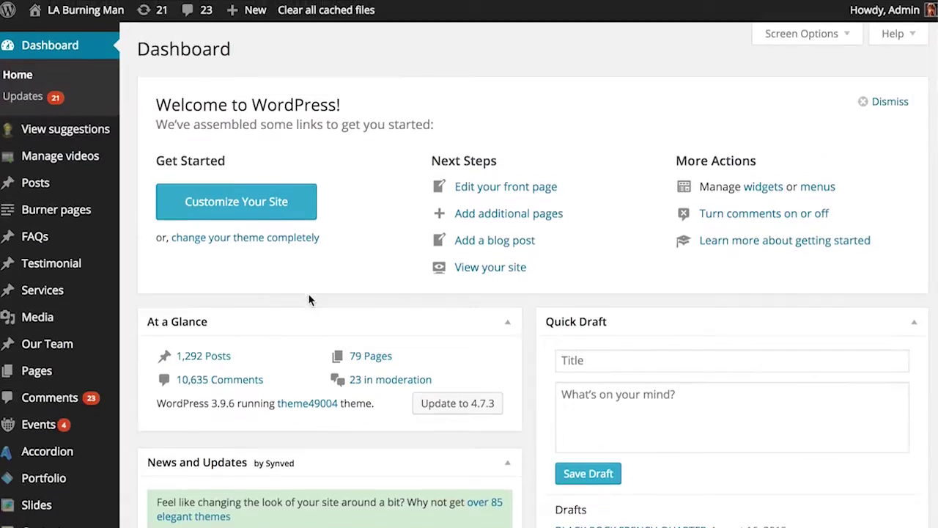
{"action": "scroll", "coordinate": [309, 300], "scroll_direction": "down", "scroll_amount": 8}
{"action": "scroll", "coordinate": [308, 299], "scroll_direction": "down", "scroll_amount": 6}
{"action": "scroll", "coordinate": [308, 299], "scroll_direction": "up", "scroll_amount": 14}
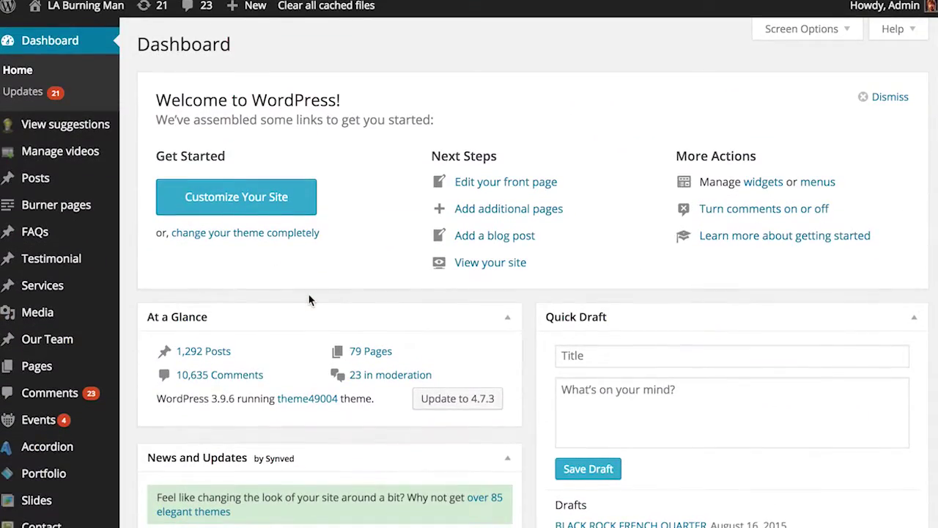
{"action": "scroll", "coordinate": [309, 299], "scroll_direction": "down", "scroll_amount": 3}
{"action": "scroll", "coordinate": [308, 299], "scroll_direction": "up", "scroll_amount": 3}
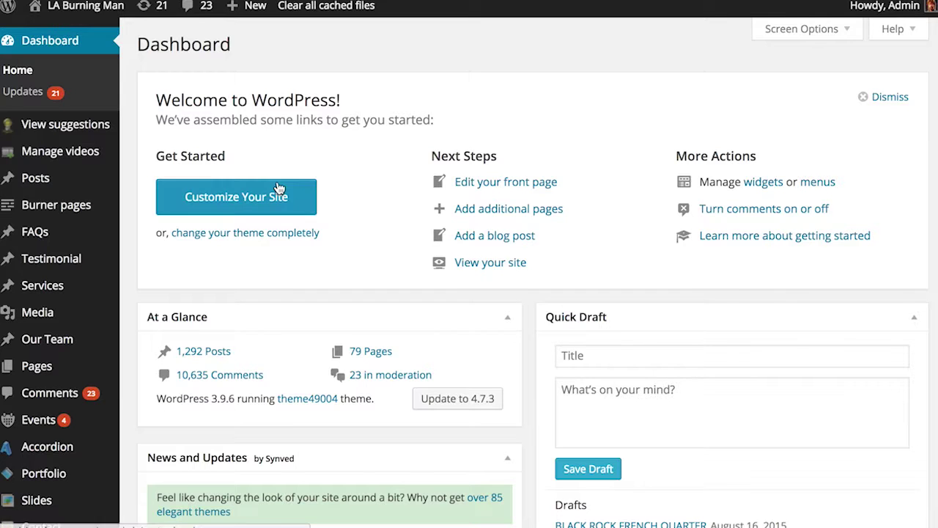
{"action": "scroll", "coordinate": [279, 205], "scroll_direction": "down", "scroll_amount": 1}
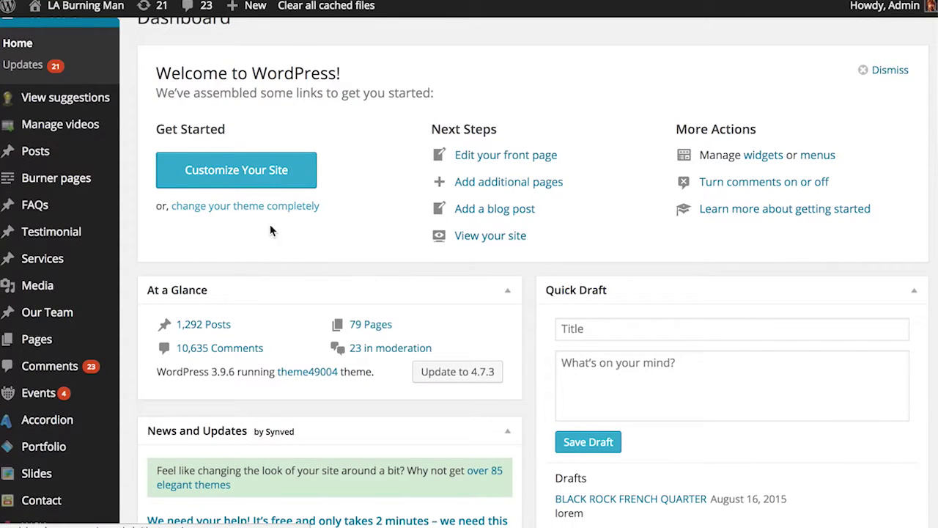
{"action": "scroll", "coordinate": [292, 250], "scroll_direction": "down", "scroll_amount": 3}
{"action": "scroll", "coordinate": [292, 249], "scroll_direction": "up", "scroll_amount": 5}
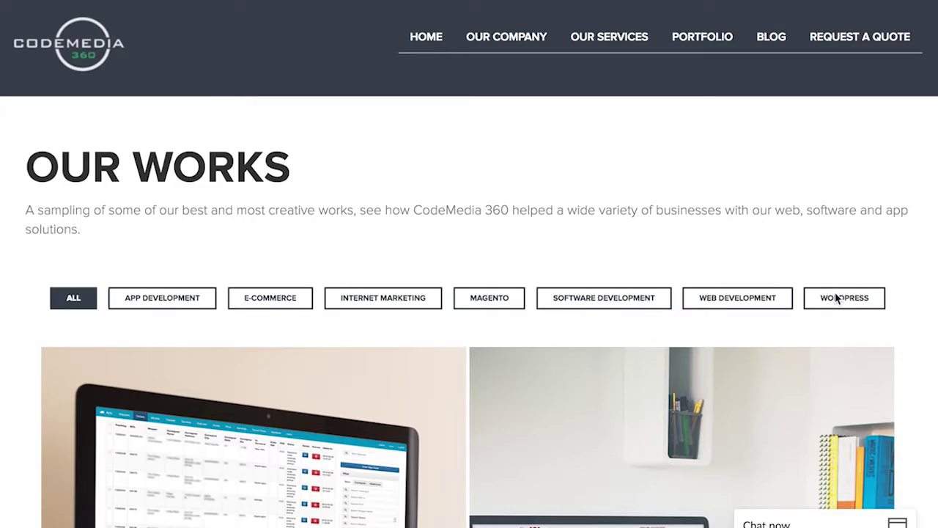
On the CodeMedia 360 portfolio page, show only the WordPress projects and browse down through the examples
{"action": "left_click", "coordinate": [836, 298]}
{"action": "scroll", "coordinate": [806, 278], "scroll_direction": "down", "scroll_amount": 4}
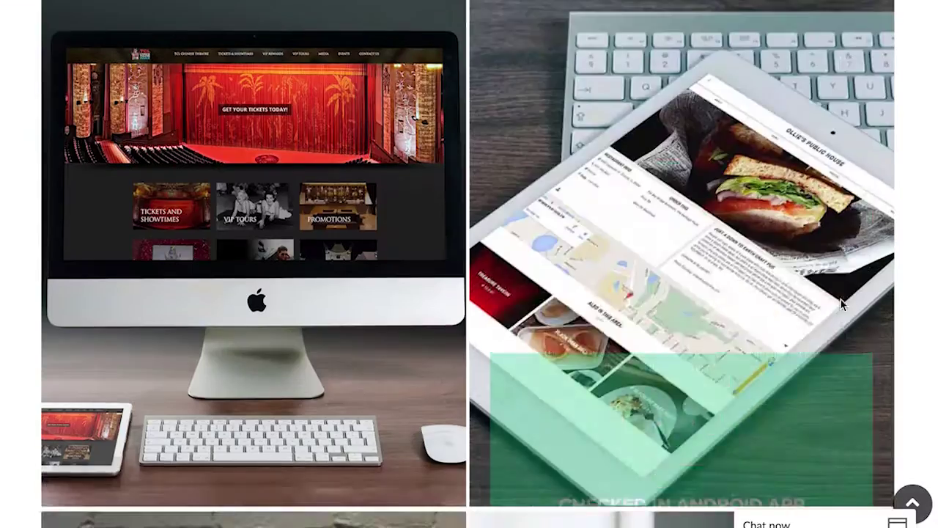
{"action": "scroll", "coordinate": [395, 242], "scroll_direction": "down", "scroll_amount": 7}
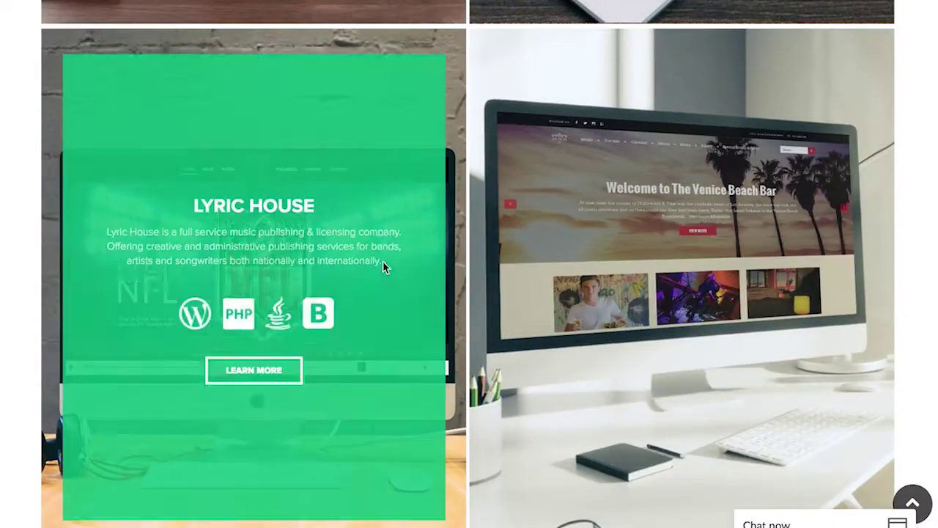
{"action": "scroll", "coordinate": [606, 286], "scroll_direction": "down", "scroll_amount": 7}
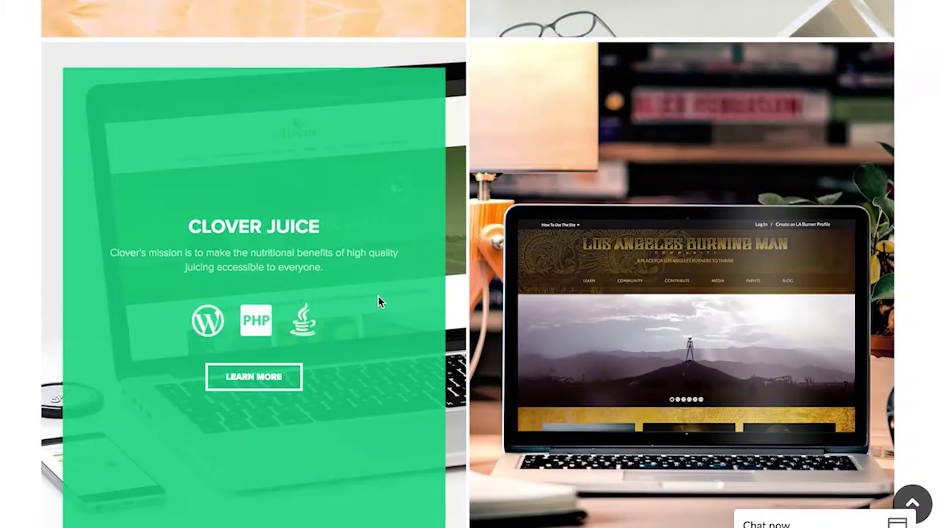
{"action": "scroll", "coordinate": [378, 297], "scroll_direction": "down", "scroll_amount": 5}
{"action": "scroll", "coordinate": [378, 348], "scroll_direction": "down", "scroll_amount": 6}
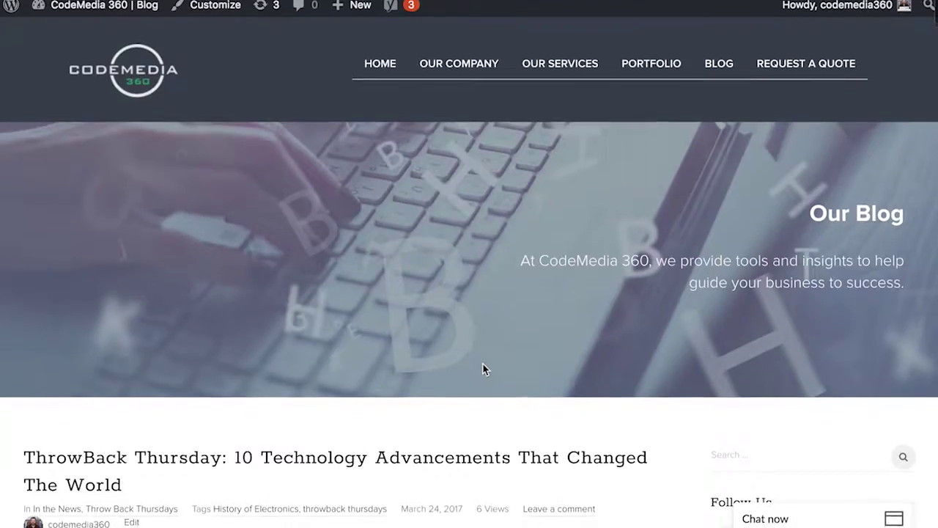
Browse the posts on the CodeMedia 360 blog, from the newest article down to the early March 2017 entries
{"action": "scroll", "coordinate": [484, 363], "scroll_direction": "down", "scroll_amount": 6}
{"action": "scroll", "coordinate": [483, 364], "scroll_direction": "down", "scroll_amount": 9}
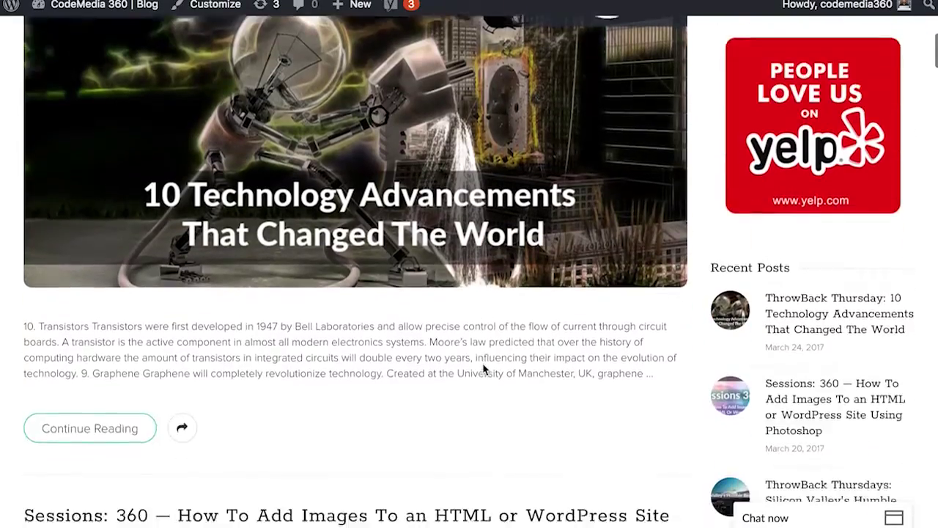
{"action": "scroll", "coordinate": [483, 363], "scroll_direction": "down", "scroll_amount": 11}
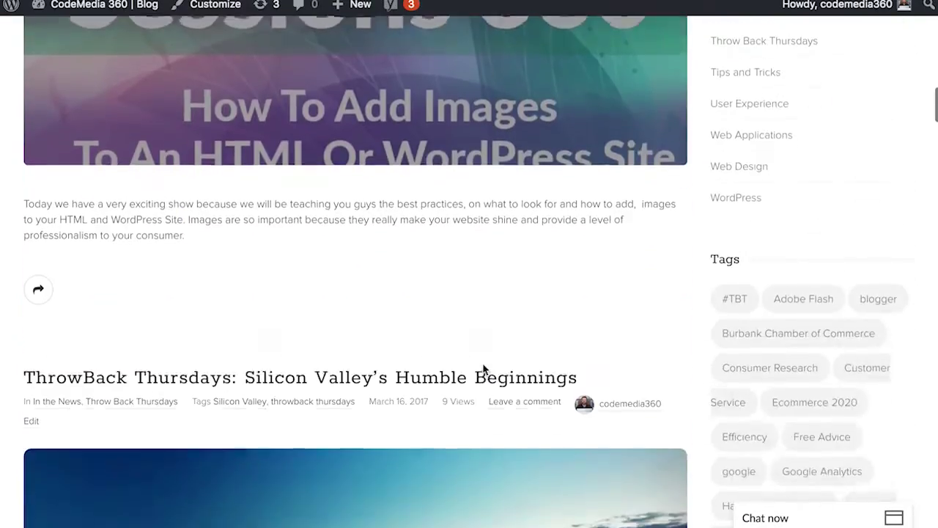
{"action": "scroll", "coordinate": [483, 370], "scroll_direction": "down", "scroll_amount": 13}
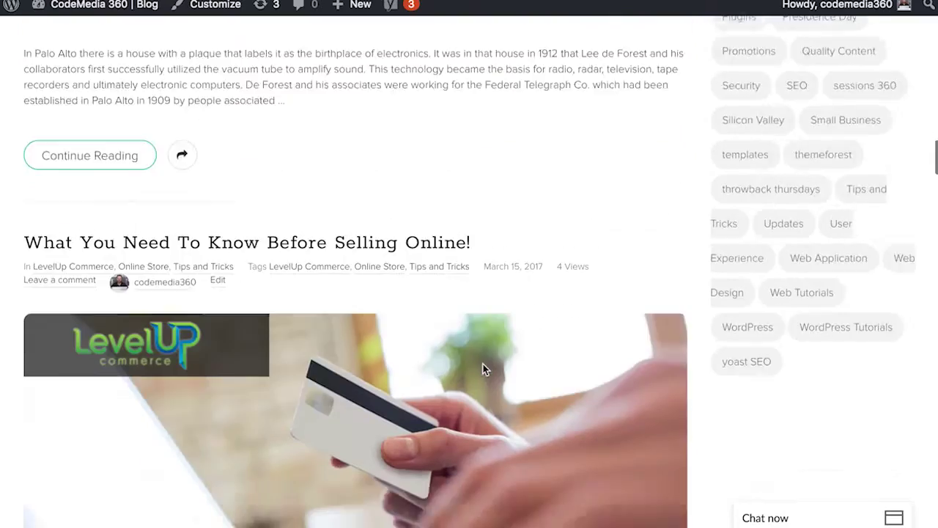
{"action": "scroll", "coordinate": [483, 370], "scroll_direction": "down", "scroll_amount": 13}
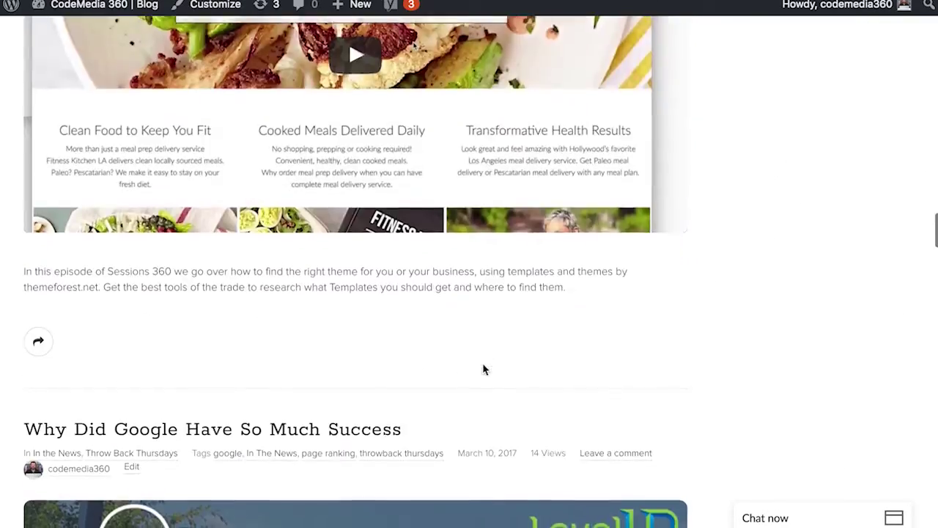
{"action": "scroll", "coordinate": [483, 369], "scroll_direction": "down", "scroll_amount": 13}
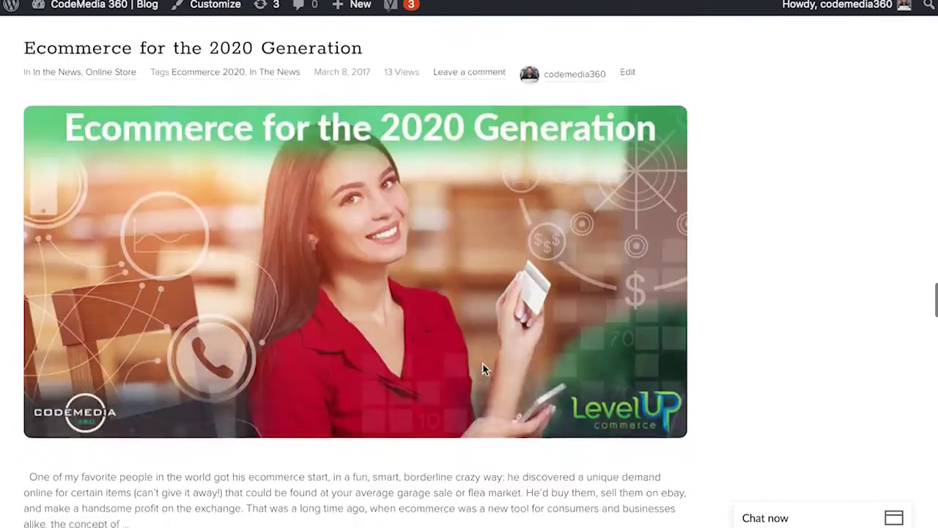
Browse further down the CodeMedia 360 blog and look over the LA Burning Man dashboard with its admin submenus
{"action": "scroll", "coordinate": [482, 363], "scroll_direction": "down", "scroll_amount": 7}
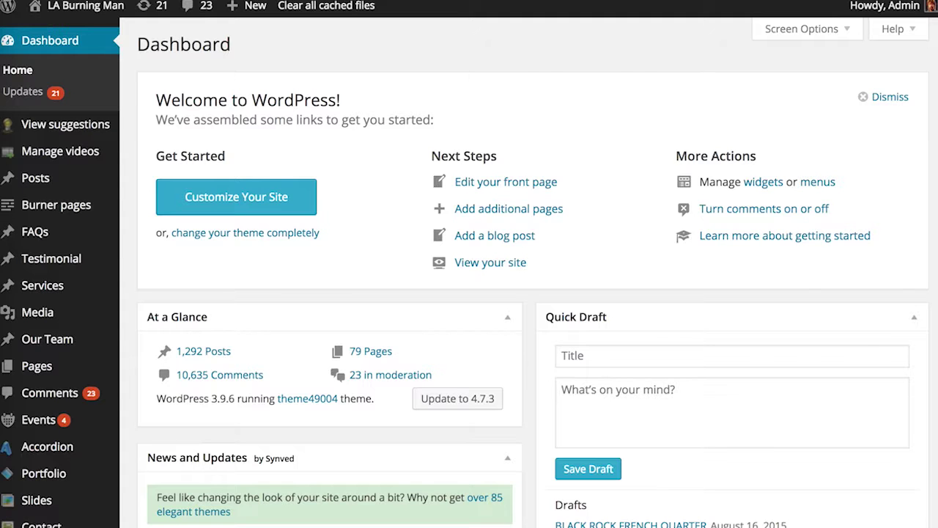
{"action": "scroll", "coordinate": [253, 286], "scroll_direction": "down", "scroll_amount": 2}
{"action": "scroll", "coordinate": [253, 286], "scroll_direction": "up", "scroll_amount": 2}
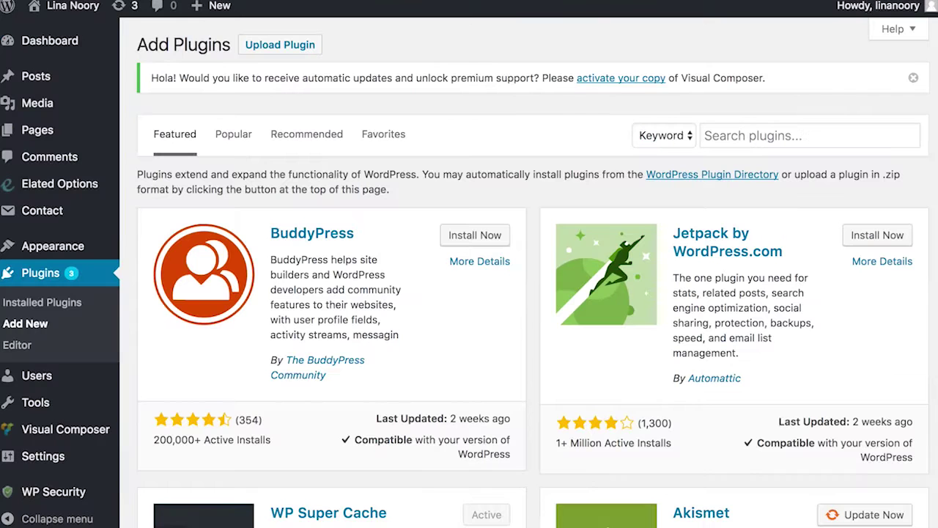
{"action": "mouse_move", "coordinate": [73, 40]}
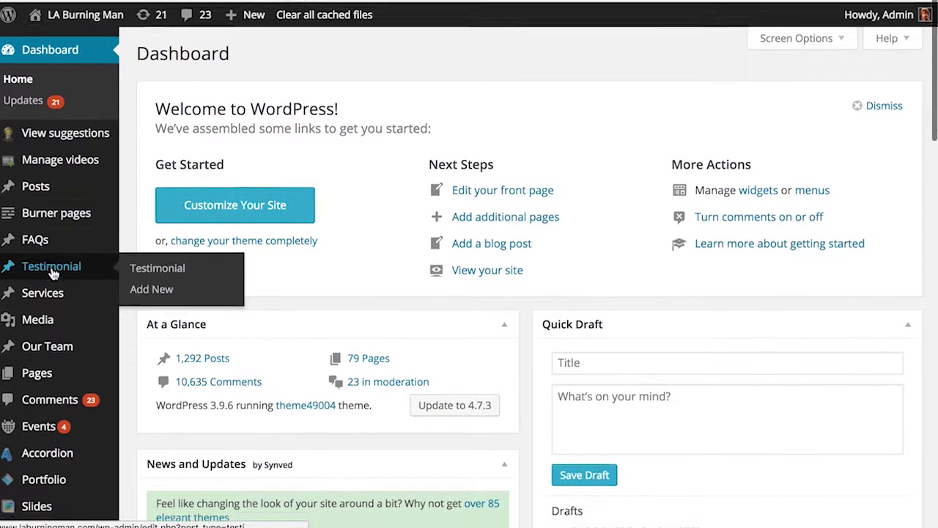
{"action": "mouse_move", "coordinate": [31, 180]}
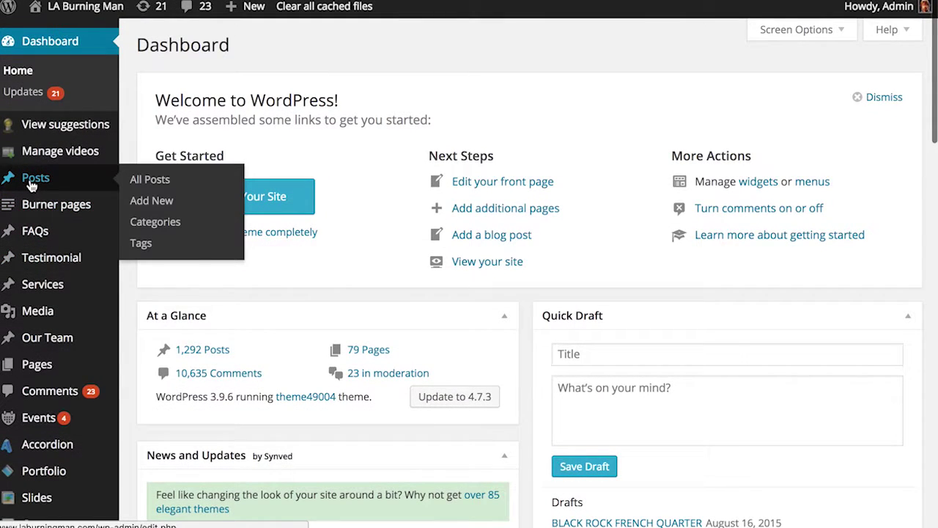
{"action": "mouse_move", "coordinate": [25, 367]}
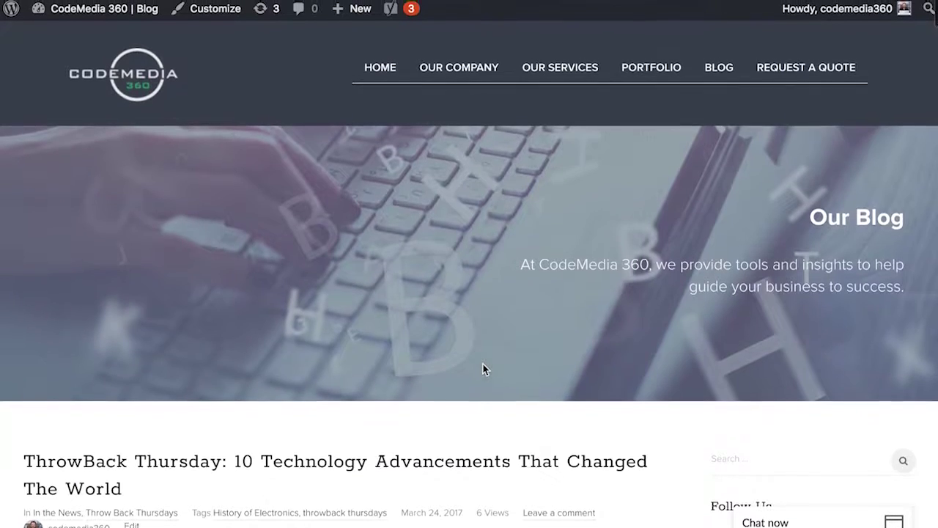
Browse the CodeMedia 360 blog from its header down through the newest articles
{"action": "scroll", "coordinate": [483, 369], "scroll_direction": "down", "scroll_amount": 5}
{"action": "scroll", "coordinate": [483, 366], "scroll_direction": "down", "scroll_amount": 10}
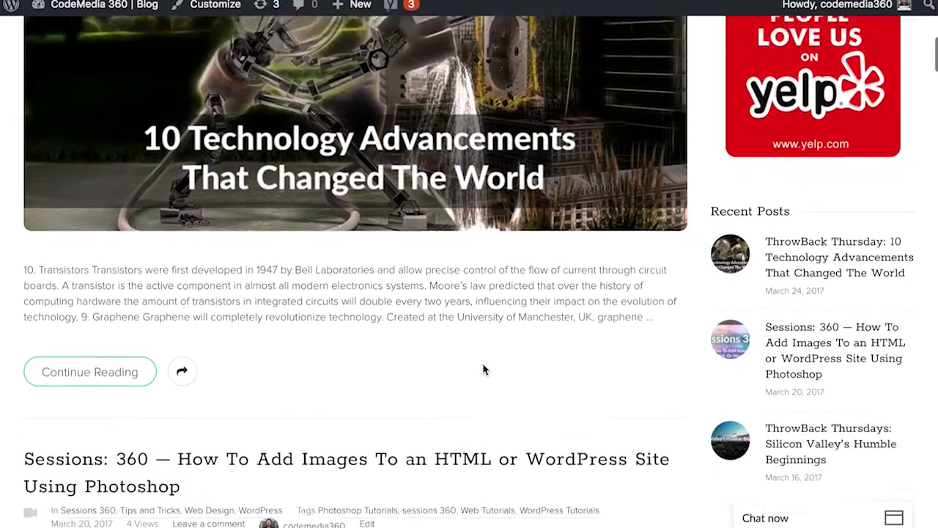
{"action": "scroll", "coordinate": [483, 369], "scroll_direction": "down", "scroll_amount": 5}
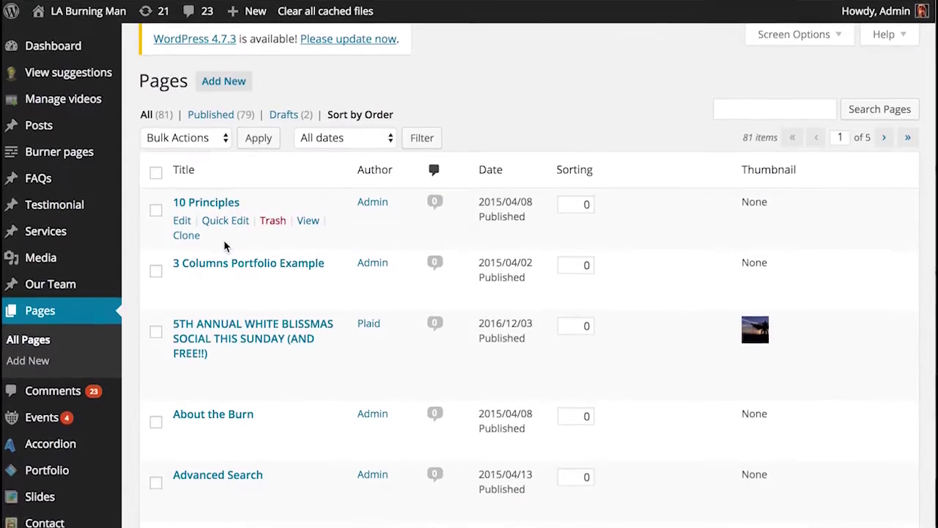
Look through the first screen of the LA Burning Man pages list, from start to end
{"action": "scroll", "coordinate": [223, 245], "scroll_direction": "down", "scroll_amount": 15}
{"action": "scroll", "coordinate": [224, 242], "scroll_direction": "up", "scroll_amount": 15}
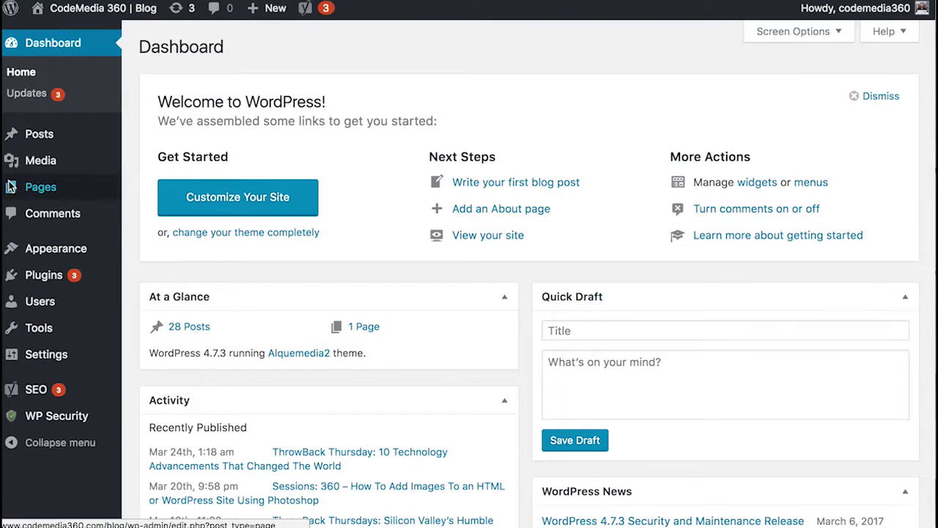
{"action": "mouse_move", "coordinate": [39, 139]}
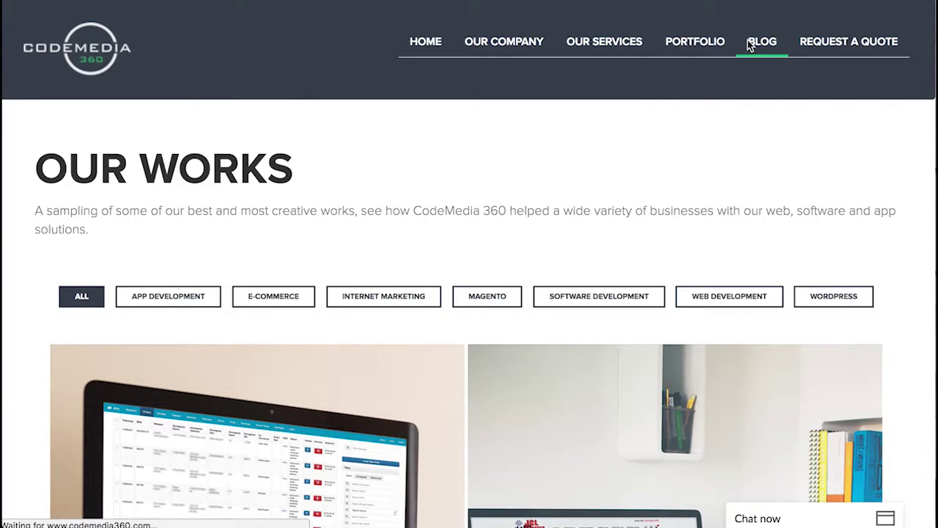
Go from the portfolio page to the CodeMedia 360 blog, search it for "throwback" and look through the matching posts
{"action": "left_click", "coordinate": [750, 44]}
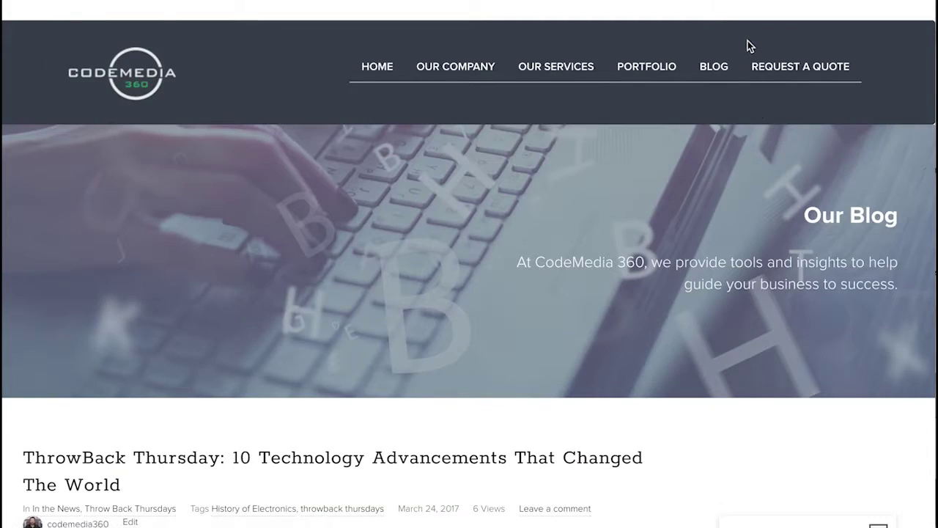
{"action": "scroll", "coordinate": [762, 220], "scroll_direction": "down", "scroll_amount": 4}
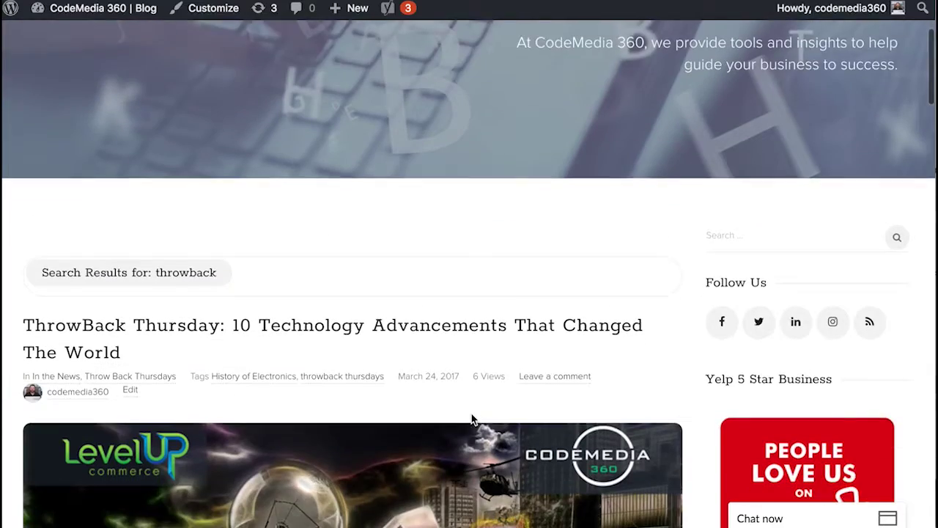
{"action": "scroll", "coordinate": [471, 414], "scroll_direction": "down", "scroll_amount": 6}
{"action": "scroll", "coordinate": [471, 419], "scroll_direction": "down", "scroll_amount": 10}
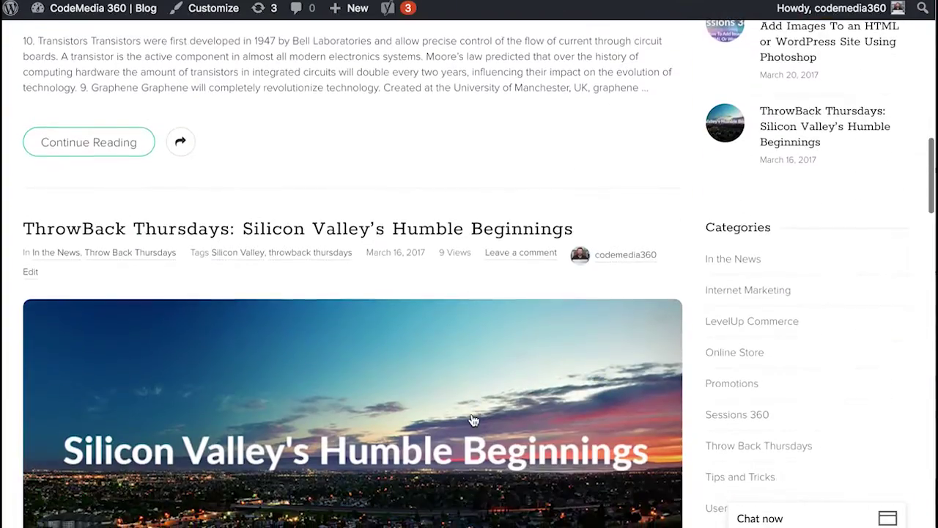
{"action": "scroll", "coordinate": [154, 288], "scroll_direction": "up", "scroll_amount": 13}
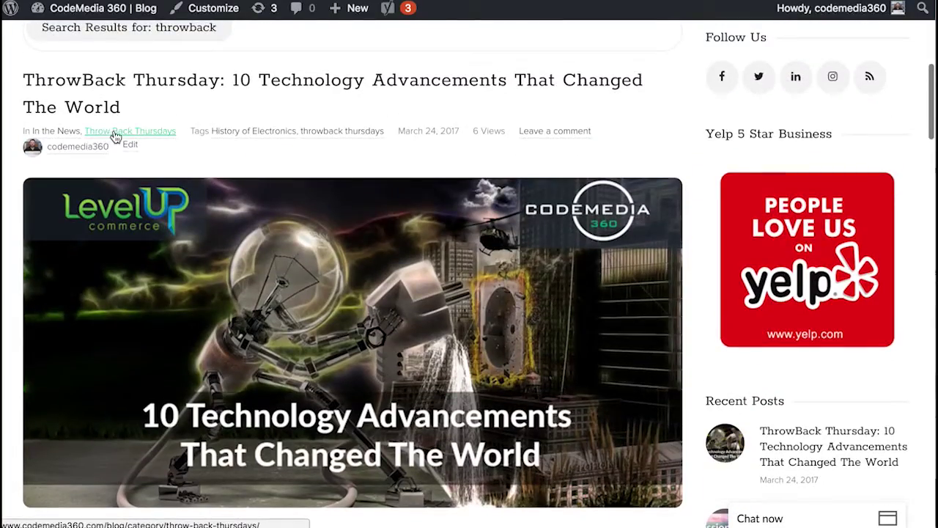
{"action": "scroll", "coordinate": [256, 258], "scroll_direction": "up", "scroll_amount": 7}
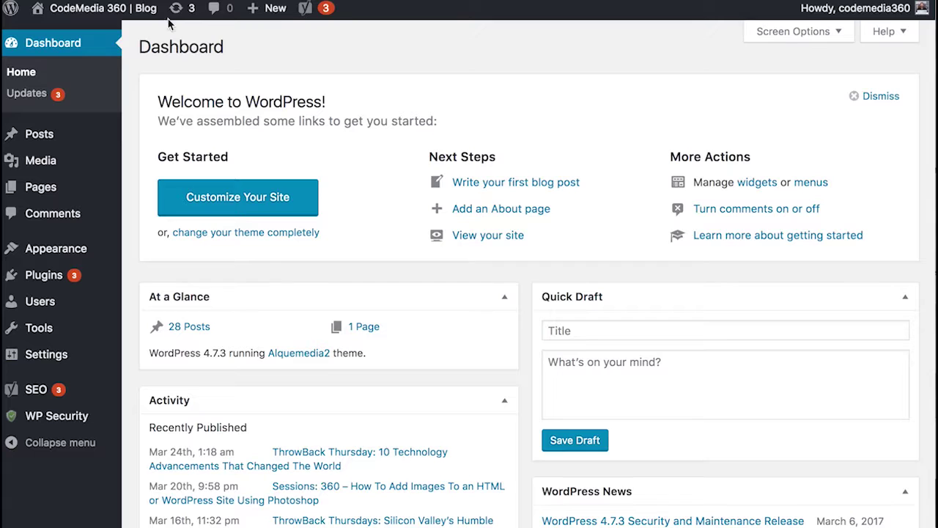
Open the list of all posts in the CodeMedia 360 admin, look through it, and view the post categories
{"action": "mouse_move", "coordinate": [53, 147]}
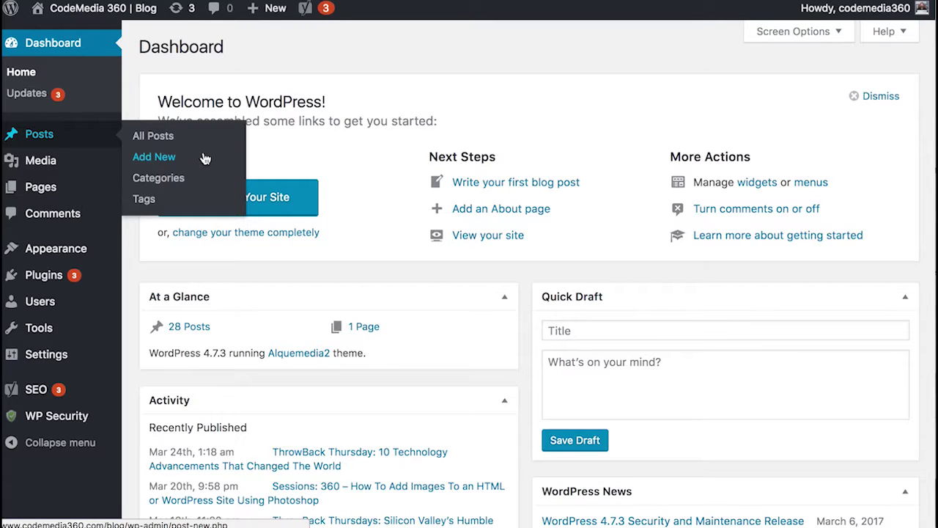
{"action": "left_click", "coordinate": [171, 136]}
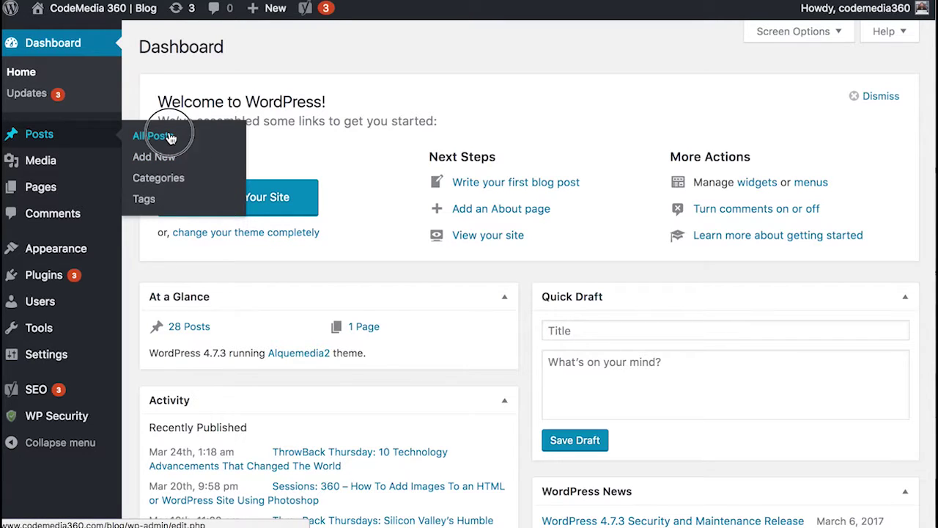
{"action": "scroll", "coordinate": [337, 245], "scroll_direction": "down", "scroll_amount": 15}
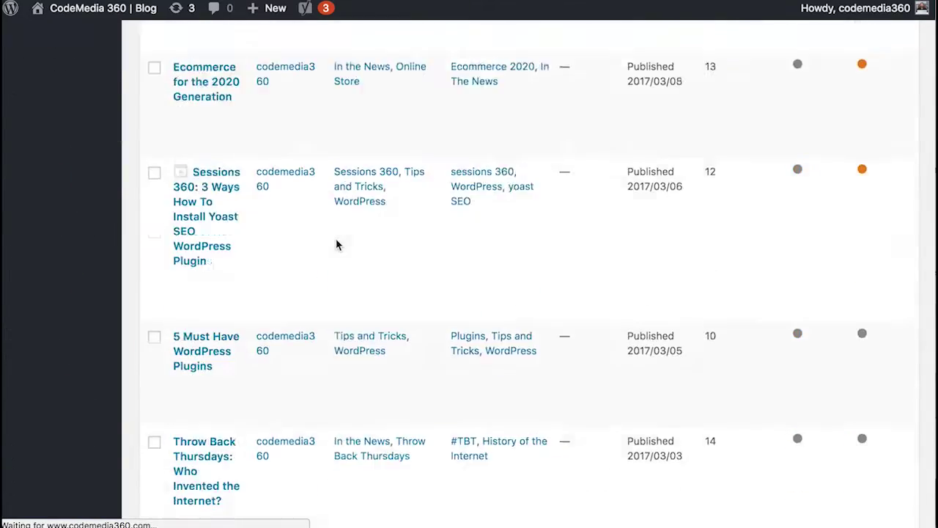
{"action": "scroll", "coordinate": [337, 245], "scroll_direction": "up", "scroll_amount": 15}
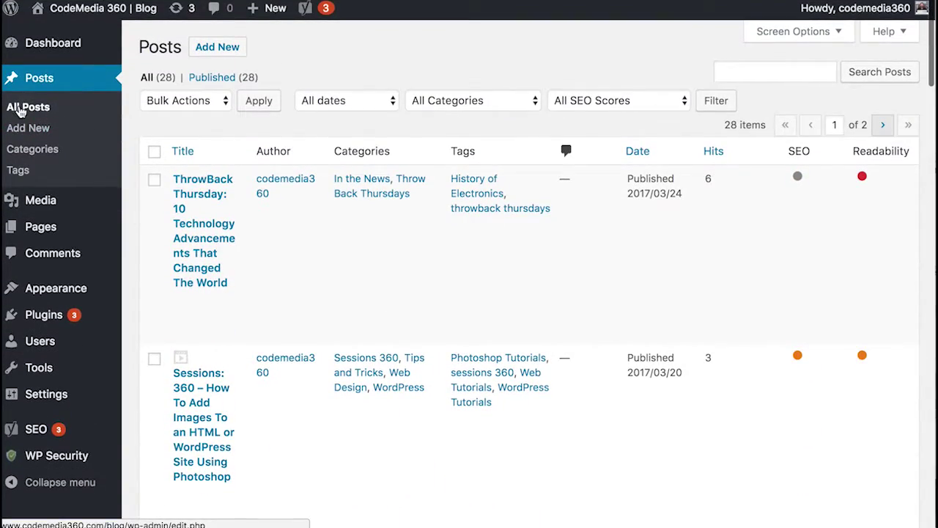
{"action": "left_click", "coordinate": [33, 150]}
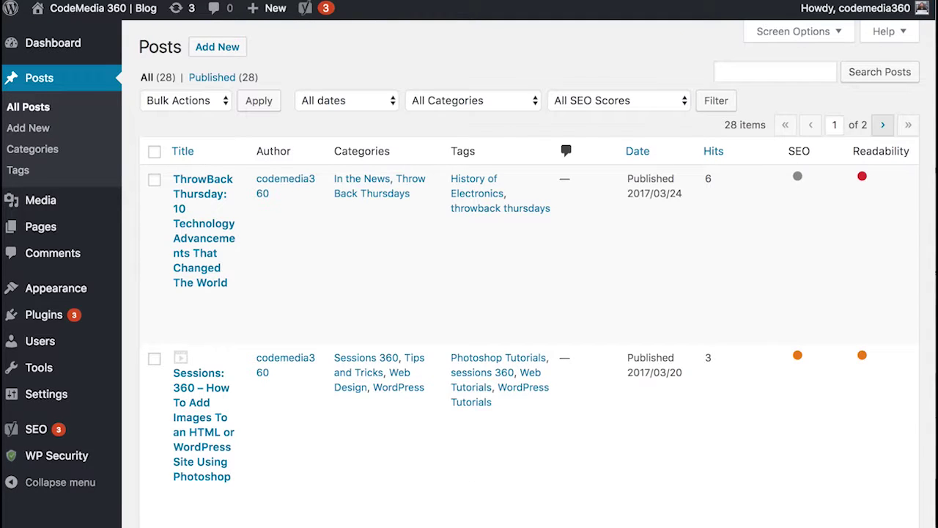
Open the post "ThrowBack Thursday: 10 Technology Advancements That Changed The World" for editing and examine its content, categories and tags
{"action": "left_click", "coordinate": [199, 181]}
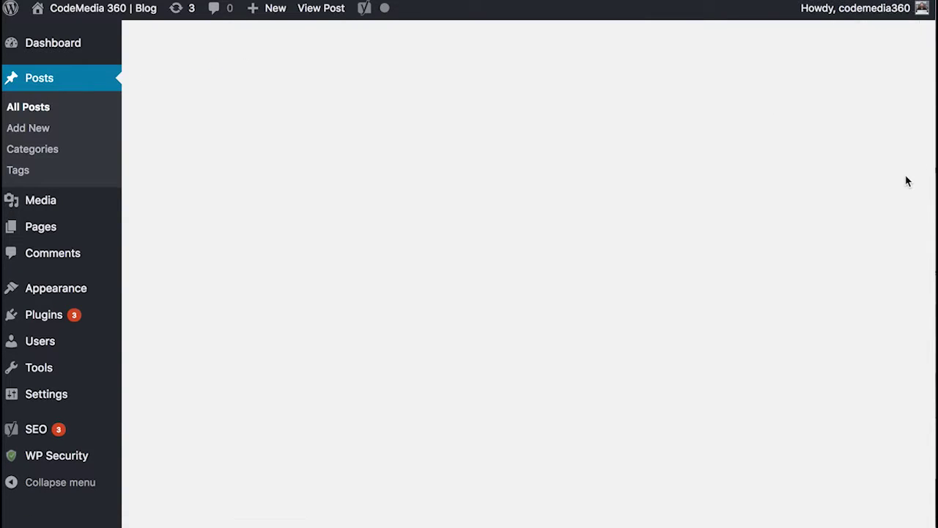
{"action": "scroll", "coordinate": [907, 181], "scroll_direction": "down", "scroll_amount": 5}
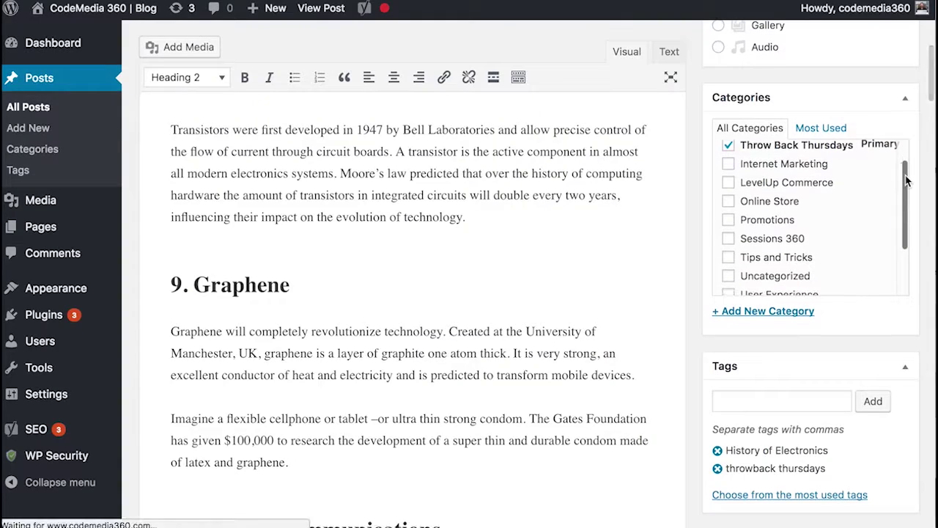
{"action": "scroll", "coordinate": [798, 232], "scroll_direction": "up", "scroll_amount": 2}
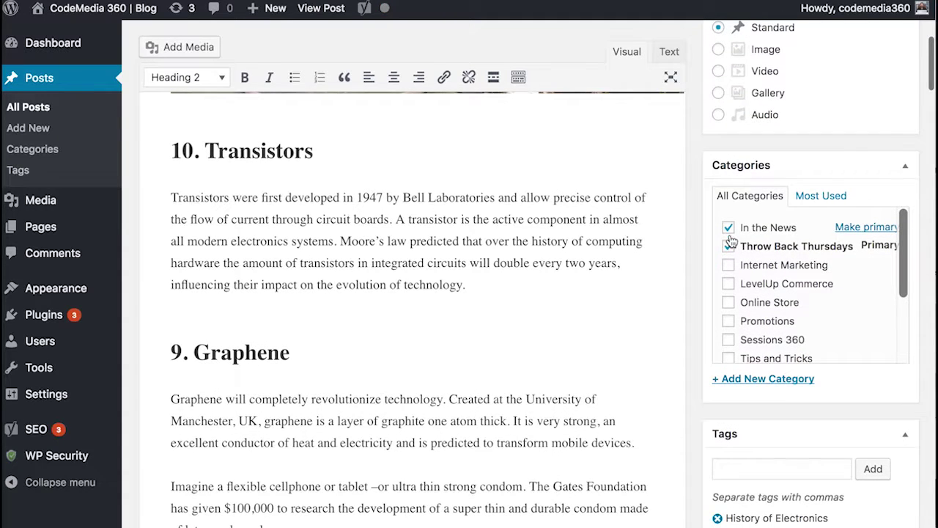
{"action": "scroll", "coordinate": [731, 240], "scroll_direction": "up", "scroll_amount": 3}
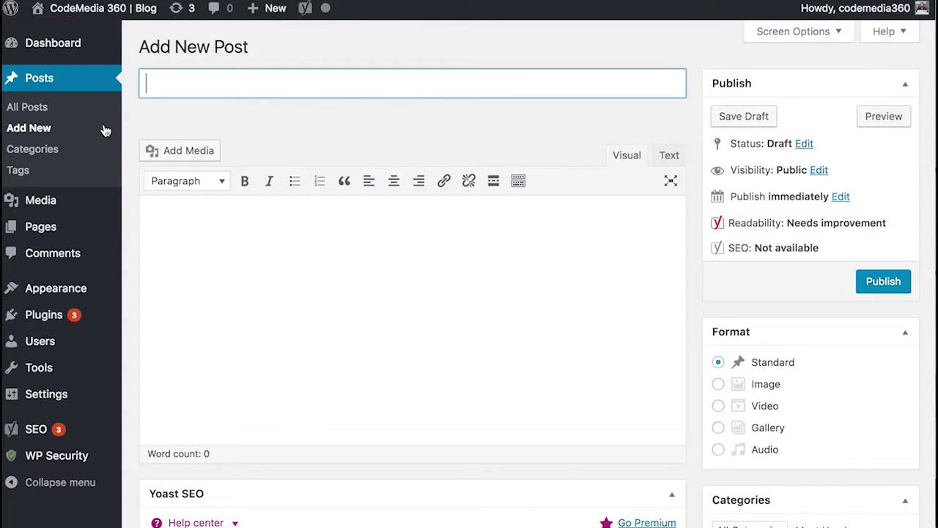
Open the CodeMedia 360 media library, look through the uploaded images and select the first technology advancements image
{"action": "left_click", "coordinate": [42, 200]}
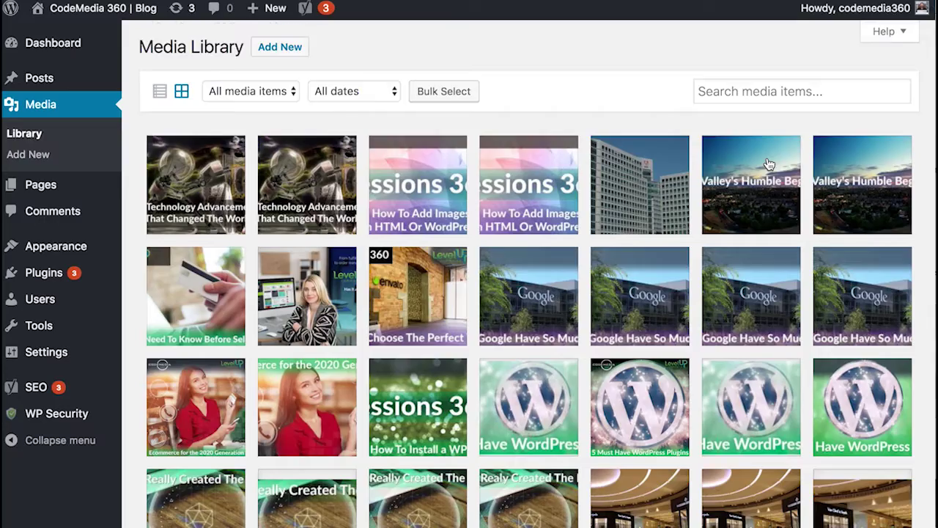
{"action": "scroll", "coordinate": [766, 161], "scroll_direction": "down", "scroll_amount": 5}
{"action": "scroll", "coordinate": [763, 158], "scroll_direction": "up", "scroll_amount": 5}
{"action": "scroll", "coordinate": [758, 154], "scroll_direction": "down", "scroll_amount": 2}
{"action": "scroll", "coordinate": [752, 147], "scroll_direction": "up", "scroll_amount": 2}
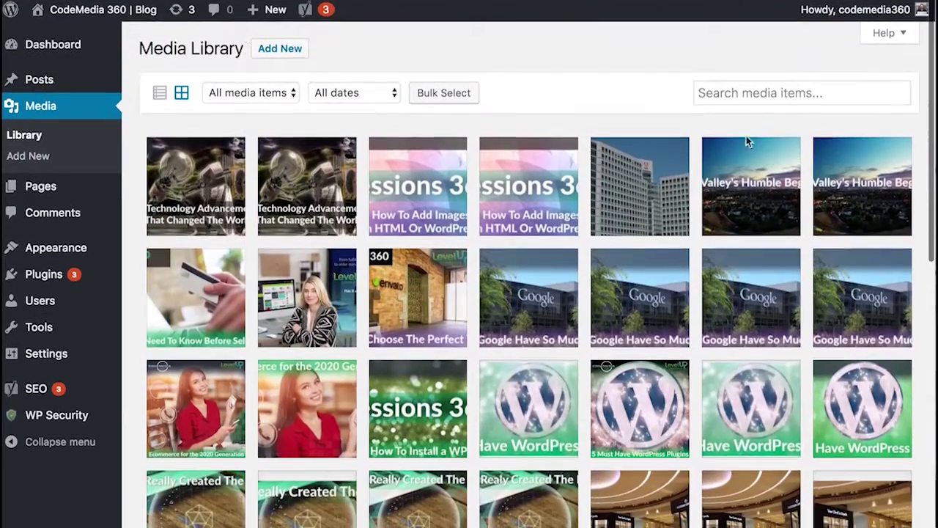
{"action": "left_click", "coordinate": [200, 197]}
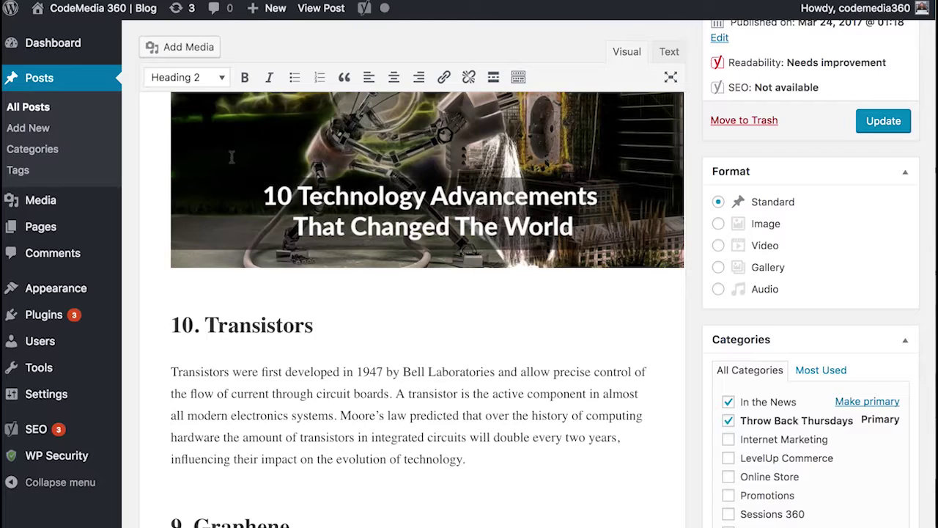
In the ThrowBack Thursday post editor, open the media insertion window and close it without inserting anything
{"action": "scroll", "coordinate": [232, 156], "scroll_direction": "up", "scroll_amount": 5}
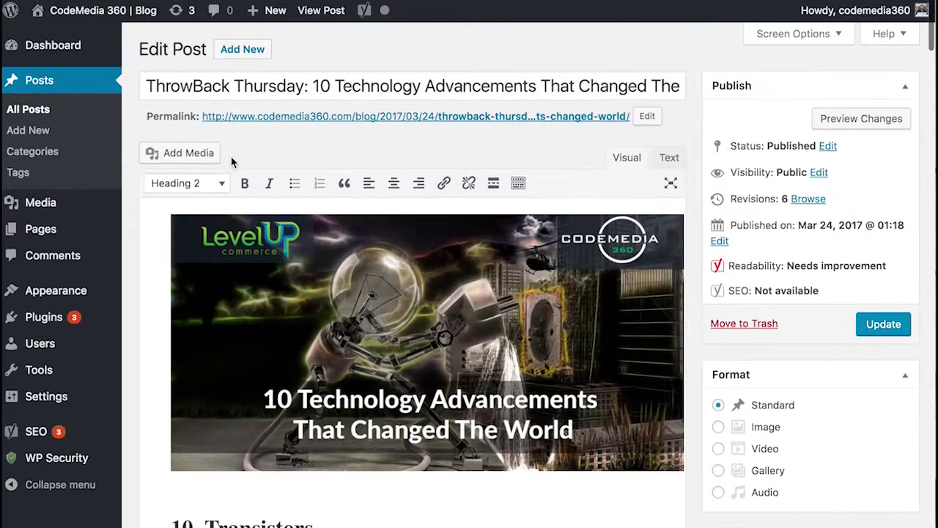
{"action": "left_click", "coordinate": [176, 151]}
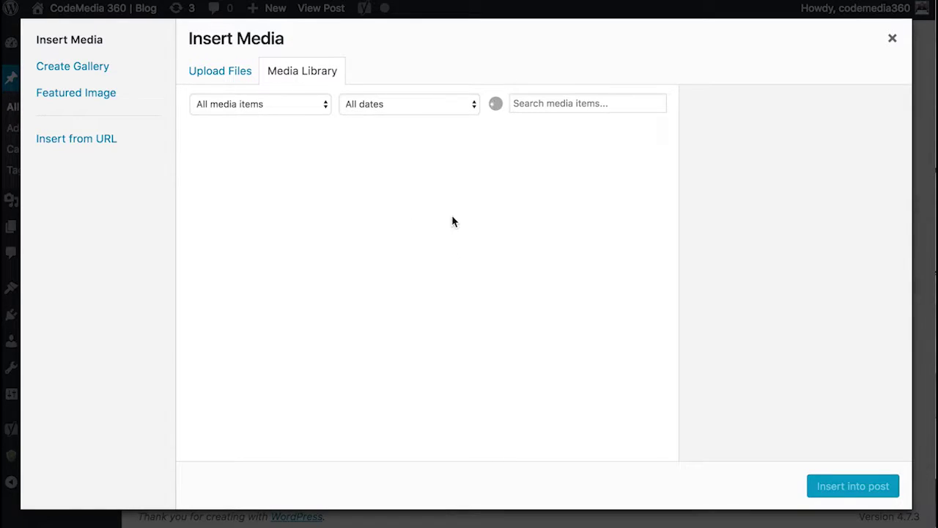
{"action": "left_click", "coordinate": [893, 38]}
Open the CodeMedia 360 pages list and look through the longer pages list of the LA Burning Man site
{"action": "mouse_move", "coordinate": [33, 210]}
{"action": "scroll", "coordinate": [33, 212], "scroll_direction": "down", "scroll_amount": 3}
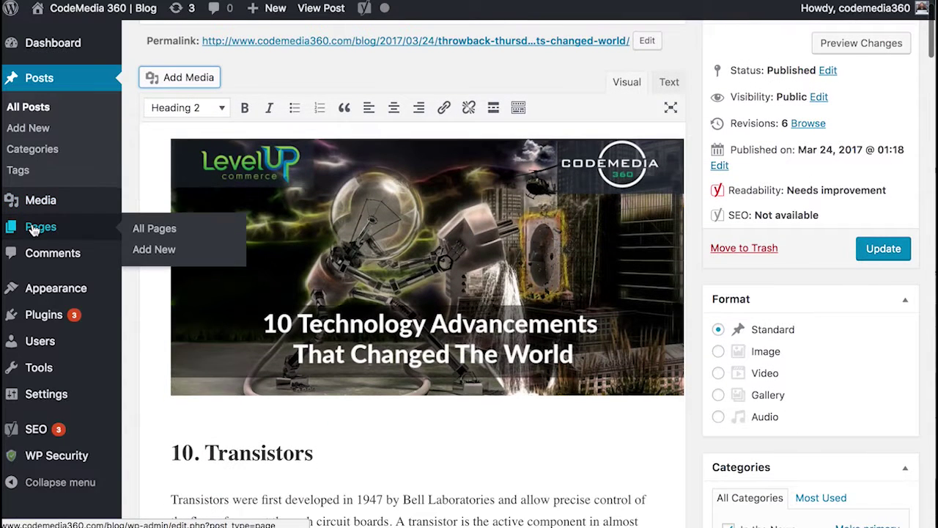
{"action": "left_click", "coordinate": [33, 229]}
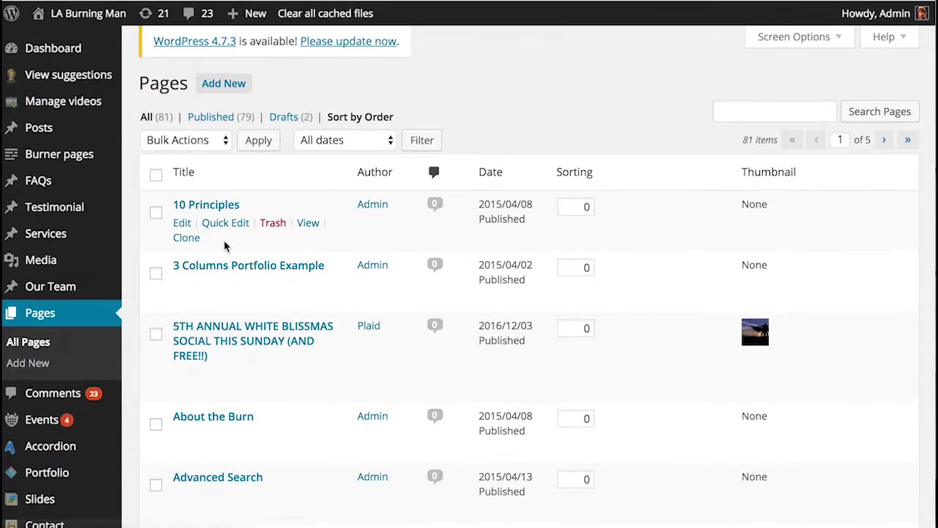
{"action": "scroll", "coordinate": [225, 246], "scroll_direction": "down", "scroll_amount": 5}
{"action": "scroll", "coordinate": [225, 245], "scroll_direction": "down", "scroll_amount": 15}
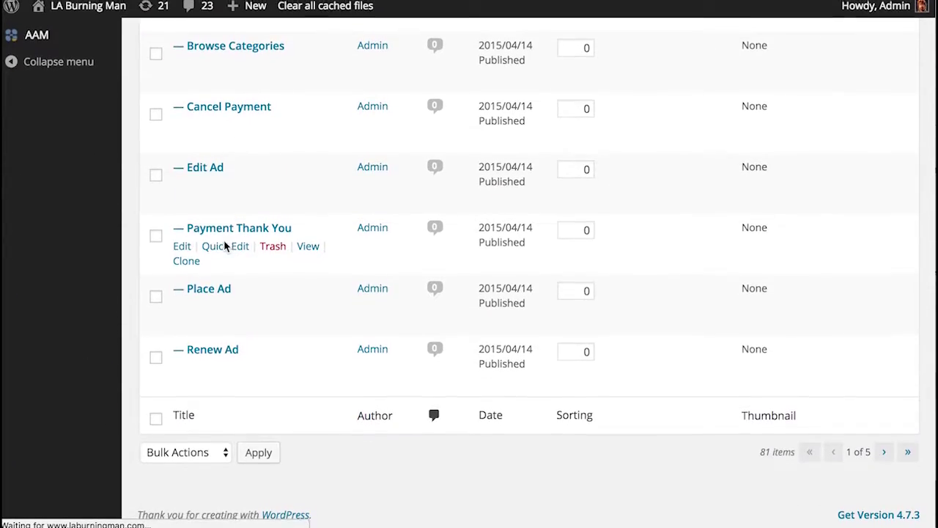
{"action": "scroll", "coordinate": [225, 245], "scroll_direction": "up", "scroll_amount": 20}
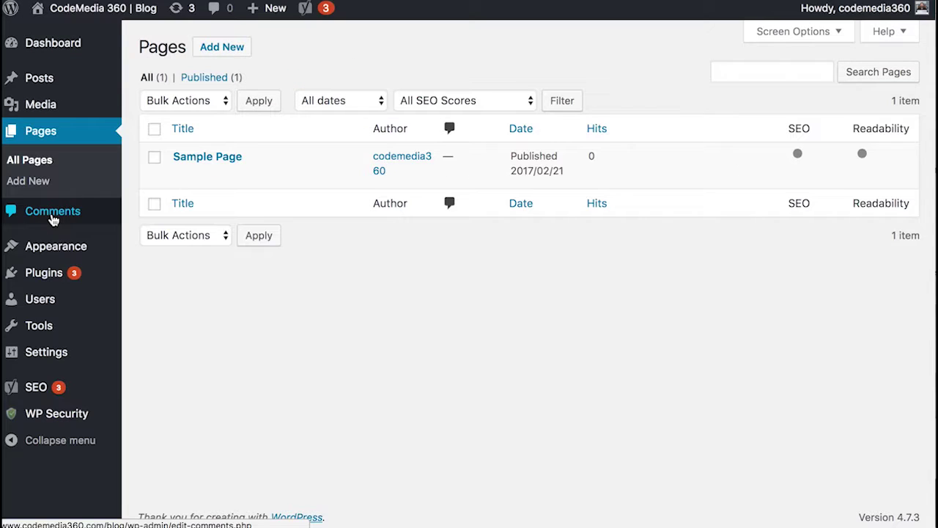
View the comments section of the CodeMedia 360 blog and open the theme customizer
{"action": "left_click", "coordinate": [52, 217]}
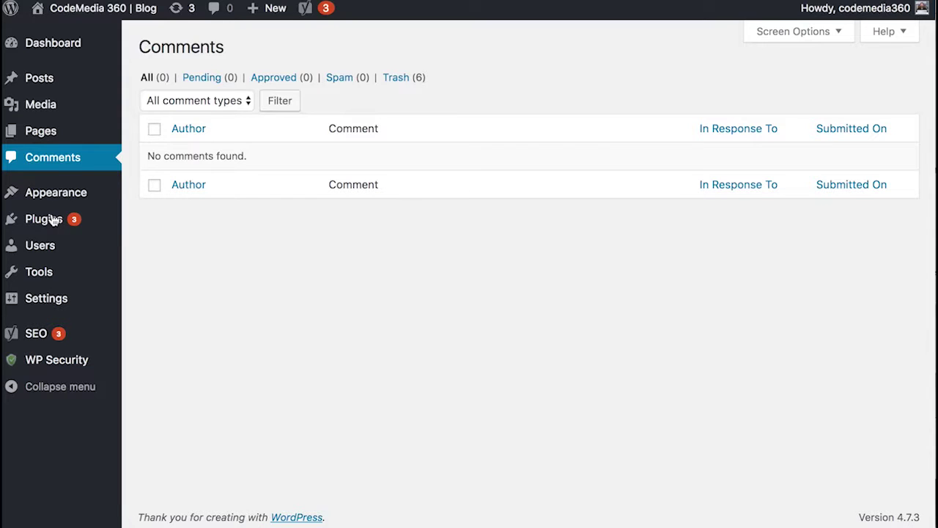
{"action": "mouse_move", "coordinate": [46, 304]}
{"action": "mouse_move", "coordinate": [71, 189]}
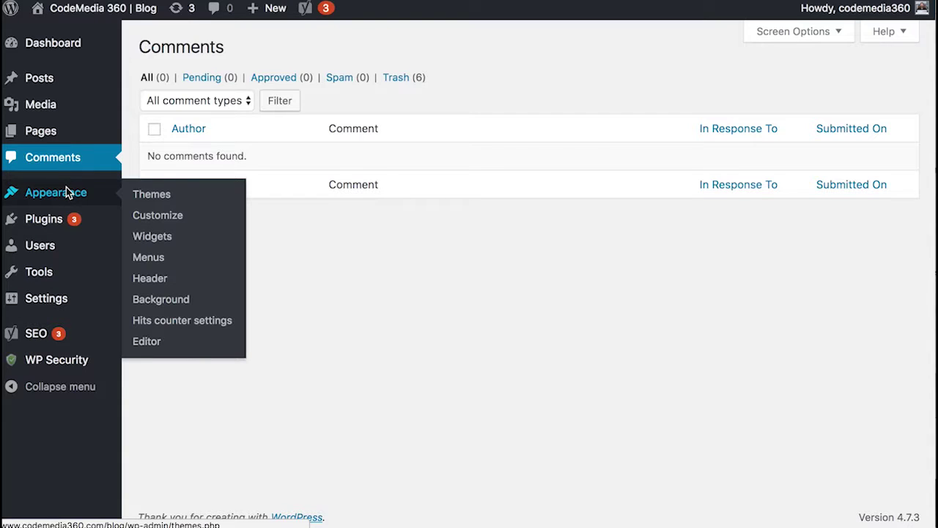
{"action": "left_click", "coordinate": [157, 219]}
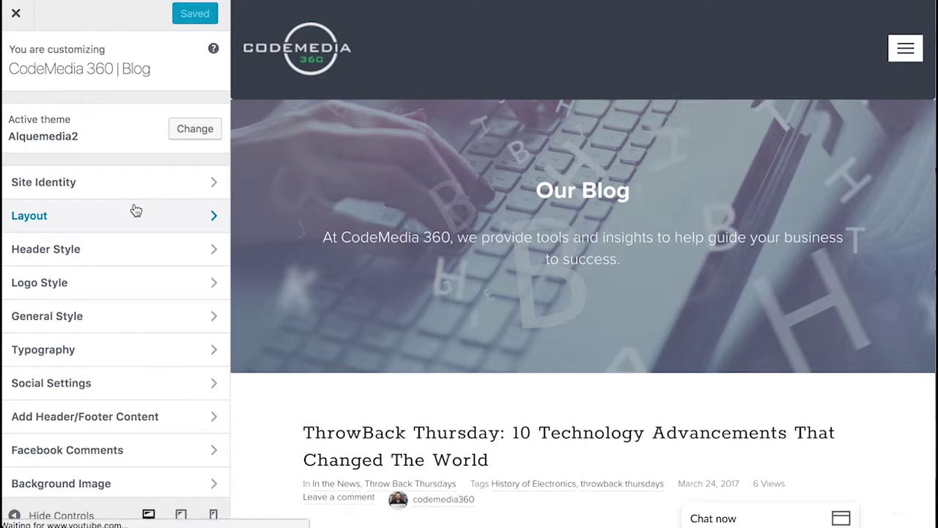
Look through the Layout, Header Style and Typography sections of the CodeMedia 360 theme customizer
{"action": "left_click", "coordinate": [134, 211]}
{"action": "left_click", "coordinate": [24, 58]}
{"action": "left_click", "coordinate": [85, 253]}
{"action": "scroll", "coordinate": [74, 299], "scroll_direction": "down", "scroll_amount": 2}
{"action": "scroll", "coordinate": [69, 268], "scroll_direction": "up", "scroll_amount": 2}
{"action": "left_click", "coordinate": [14, 58]}
{"action": "left_click", "coordinate": [50, 347]}
{"action": "left_click", "coordinate": [13, 49]}
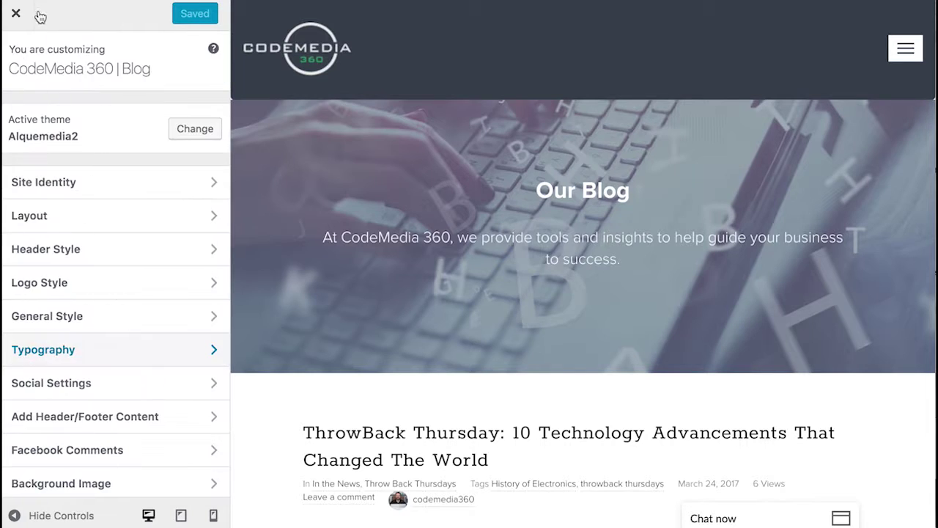
{"action": "left_click", "coordinate": [15, 14]}
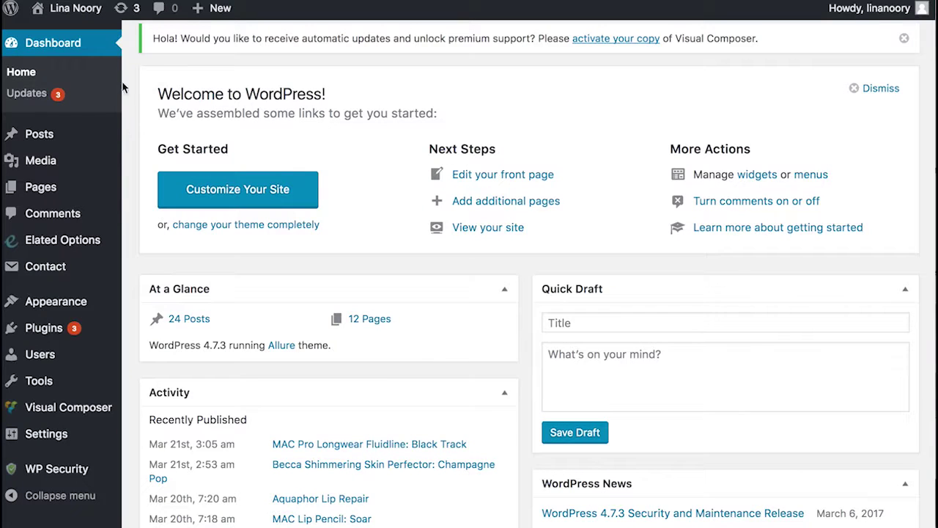
In the admin area of the site using the Allure theme, open Elated Options and look through its settings
{"action": "left_click", "coordinate": [94, 240]}
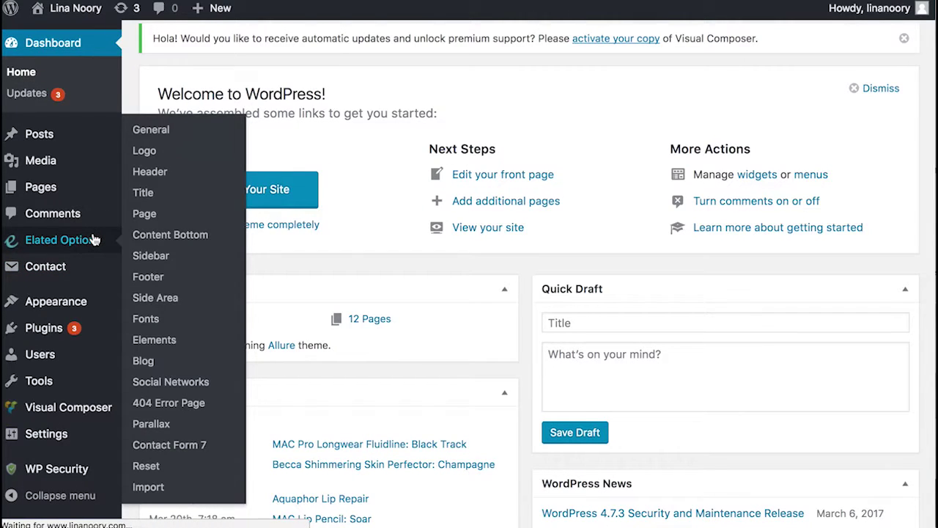
{"action": "scroll", "coordinate": [205, 439], "scroll_direction": "down", "scroll_amount": 5}
{"action": "scroll", "coordinate": [211, 267], "scroll_direction": "down", "scroll_amount": 2}
{"action": "scroll", "coordinate": [211, 268], "scroll_direction": "up", "scroll_amount": 8}
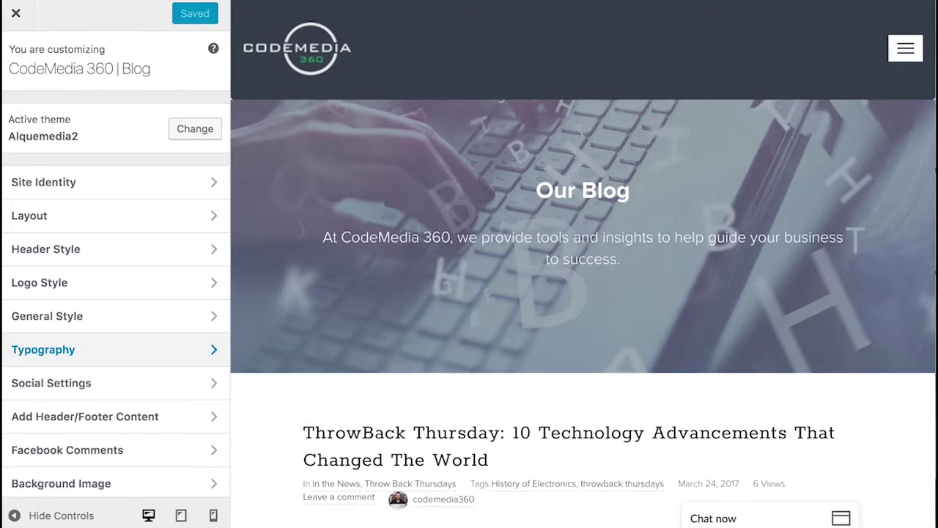
Close the CodeMedia 360 theme customizer and open the site's Widgets page
{"action": "left_click", "coordinate": [17, 21]}
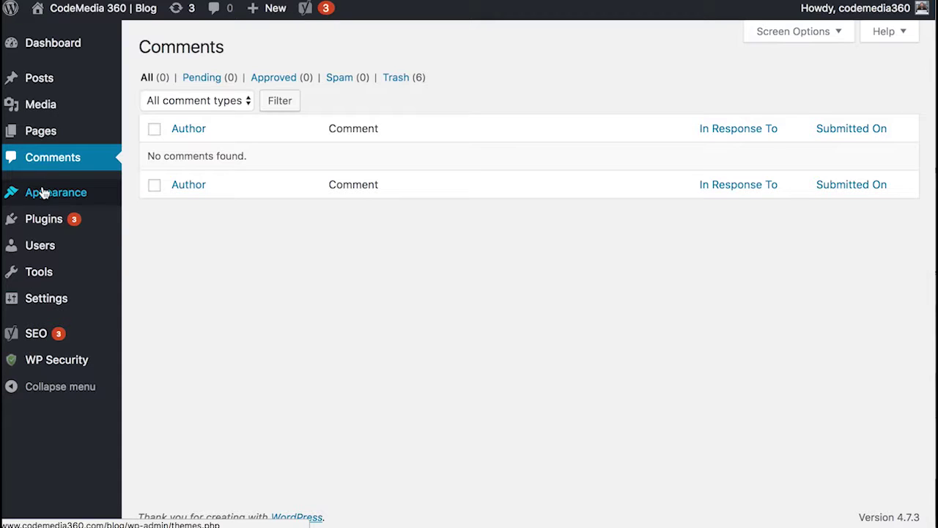
{"action": "left_click", "coordinate": [43, 190]}
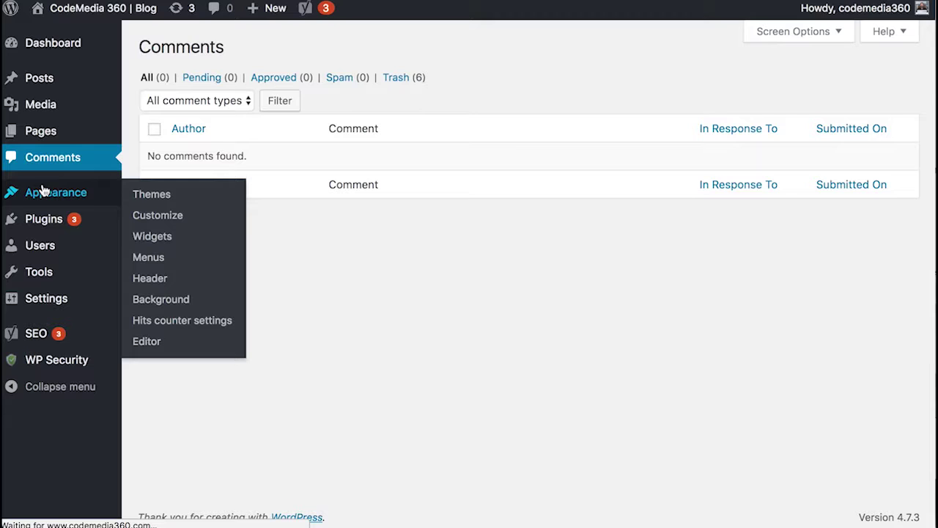
{"action": "left_click", "coordinate": [146, 242]}
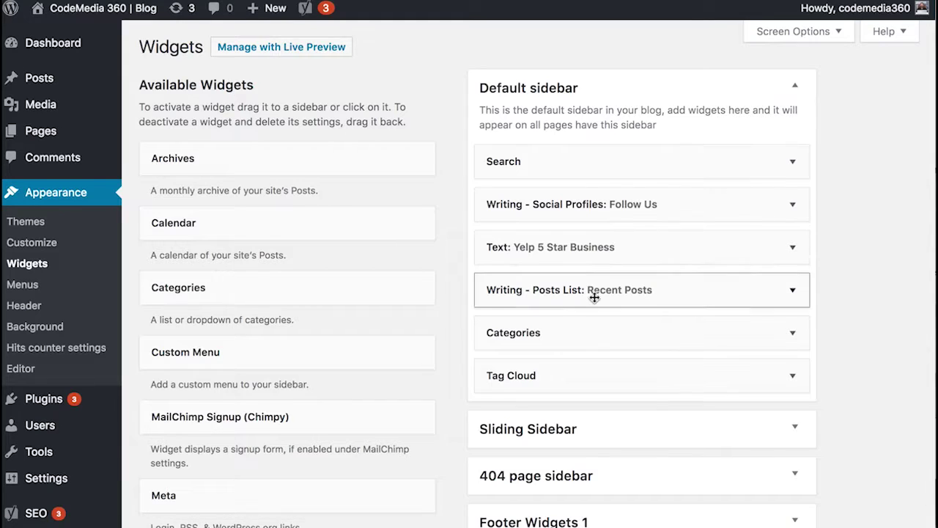
Look through the available widgets and sidebar areas, expanding the Footer Widgets 1, 2 and 3 areas
{"action": "scroll", "coordinate": [595, 298], "scroll_direction": "down", "scroll_amount": 5}
{"action": "scroll", "coordinate": [595, 298], "scroll_direction": "up", "scroll_amount": 5}
{"action": "scroll", "coordinate": [592, 296], "scroll_direction": "down", "scroll_amount": 5}
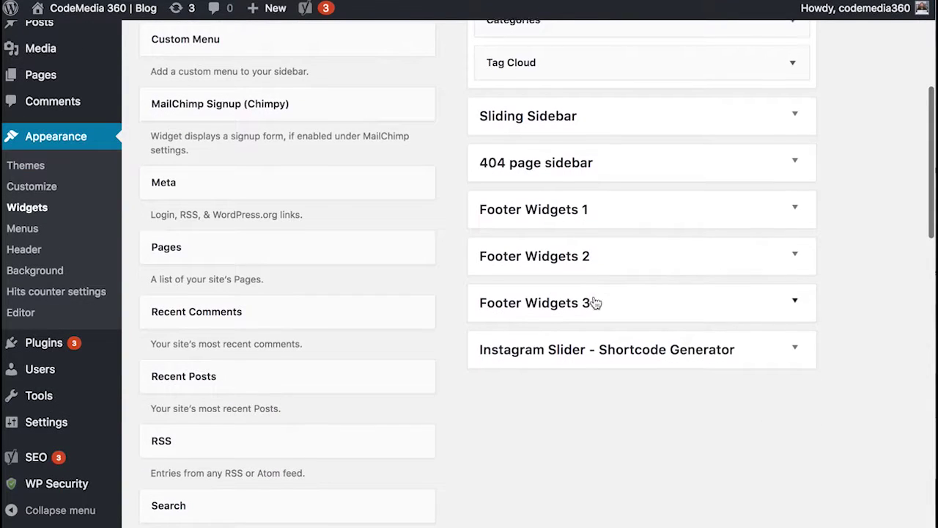
{"action": "left_click", "coordinate": [592, 203]}
{"action": "left_click", "coordinate": [572, 318]}
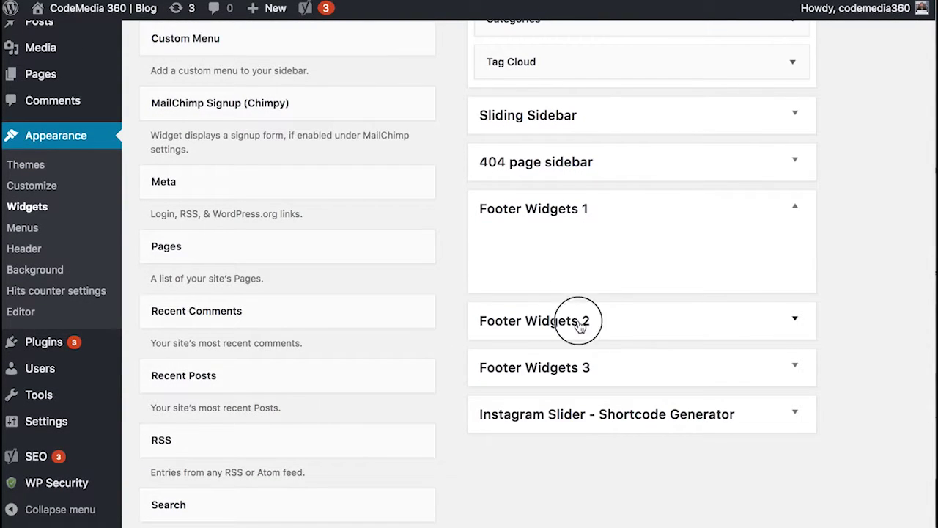
{"action": "left_click", "coordinate": [557, 432]}
{"action": "scroll", "coordinate": [549, 410], "scroll_direction": "up", "scroll_amount": 5}
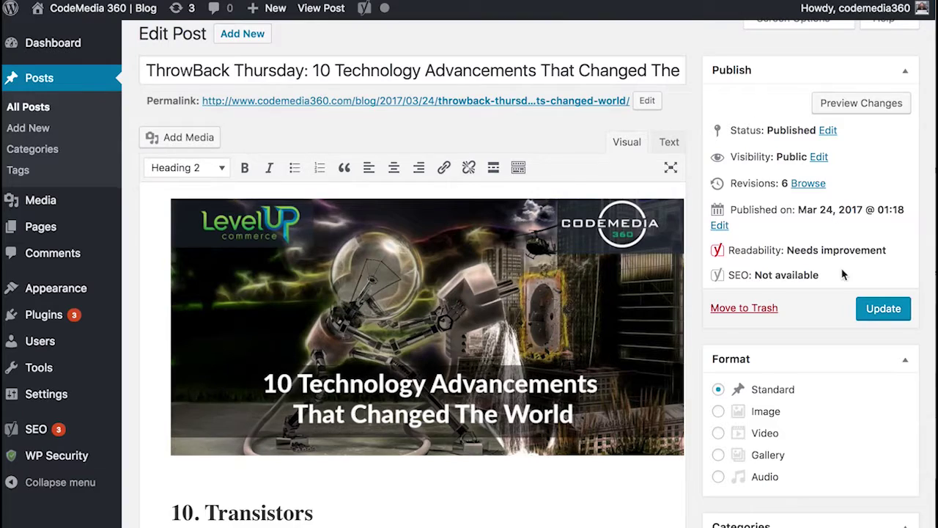
Examine the widgets in the CodeMedia 360 blog sidebar, including the Yelp badge, recent posts, categories and tags
{"action": "scroll", "coordinate": [843, 274], "scroll_direction": "up", "scroll_amount": 2}
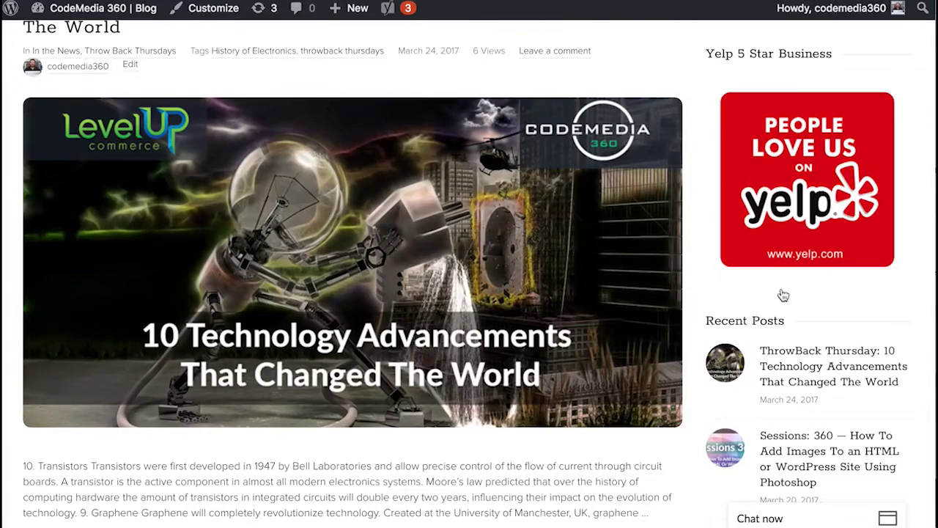
{"action": "scroll", "coordinate": [779, 357], "scroll_direction": "up", "scroll_amount": 3}
{"action": "scroll", "coordinate": [781, 352], "scroll_direction": "down", "scroll_amount": 8}
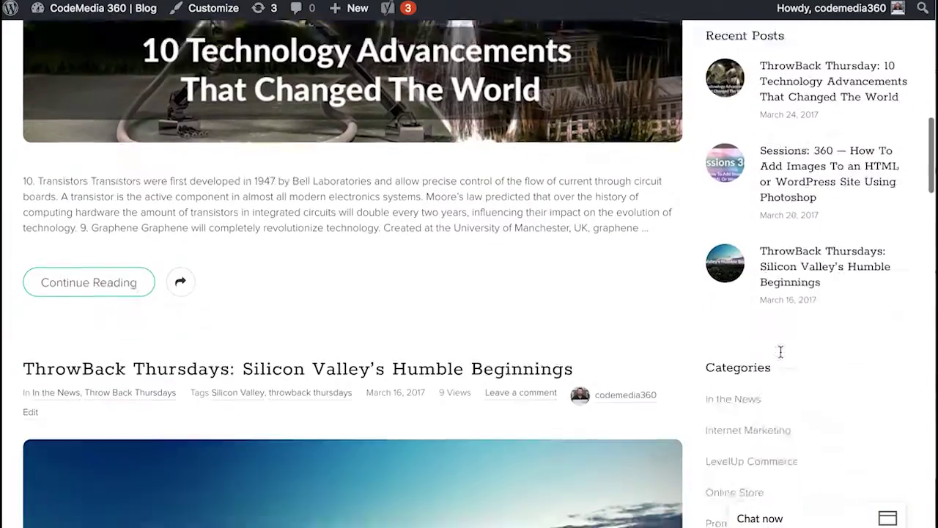
{"action": "scroll", "coordinate": [778, 350], "scroll_direction": "up", "scroll_amount": 8}
{"action": "scroll", "coordinate": [782, 355], "scroll_direction": "down", "scroll_amount": 4}
{"action": "scroll", "coordinate": [781, 357], "scroll_direction": "down", "scroll_amount": 2}
{"action": "scroll", "coordinate": [781, 357], "scroll_direction": "up", "scroll_amount": 3}
{"action": "scroll", "coordinate": [740, 302], "scroll_direction": "down", "scroll_amount": 10}
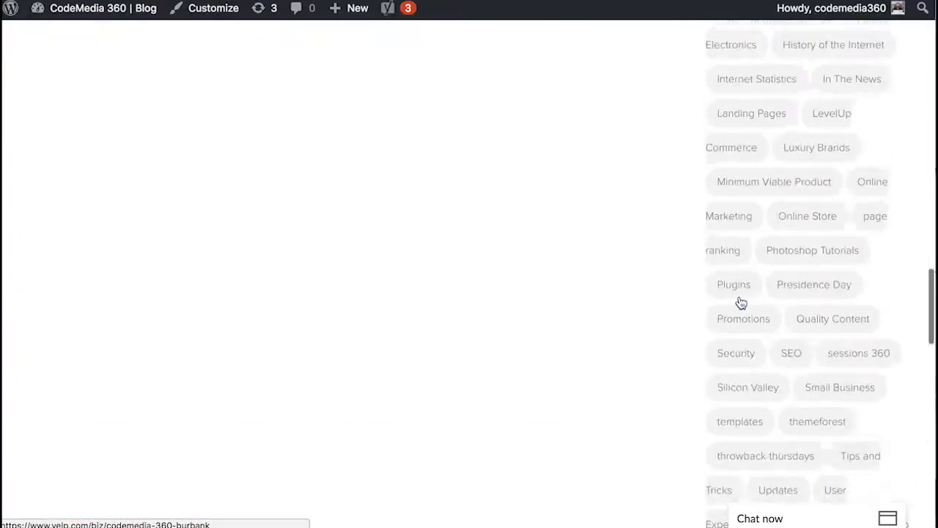
{"action": "scroll", "coordinate": [740, 302], "scroll_direction": "down", "scroll_amount": 10}
{"action": "scroll", "coordinate": [639, 207], "scroll_direction": "up", "scroll_amount": 12}
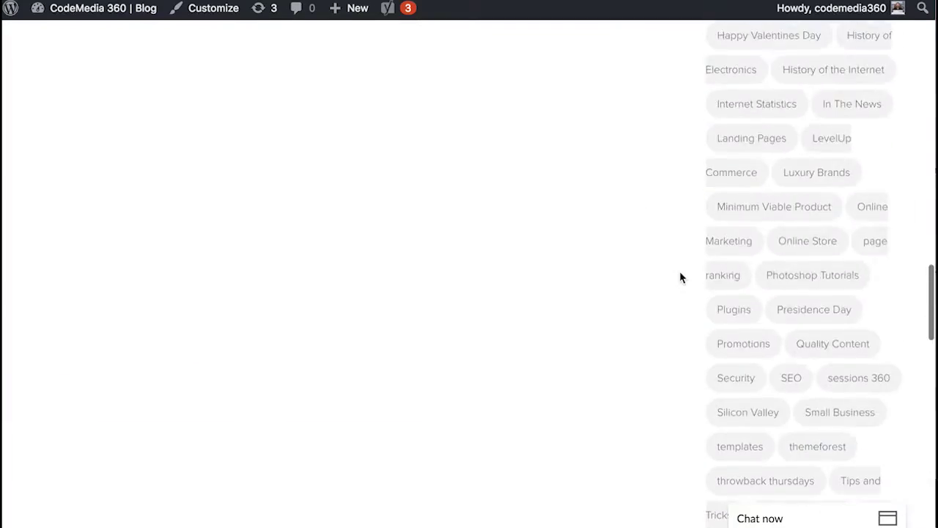
{"action": "scroll", "coordinate": [680, 277], "scroll_direction": "up", "scroll_amount": 10}
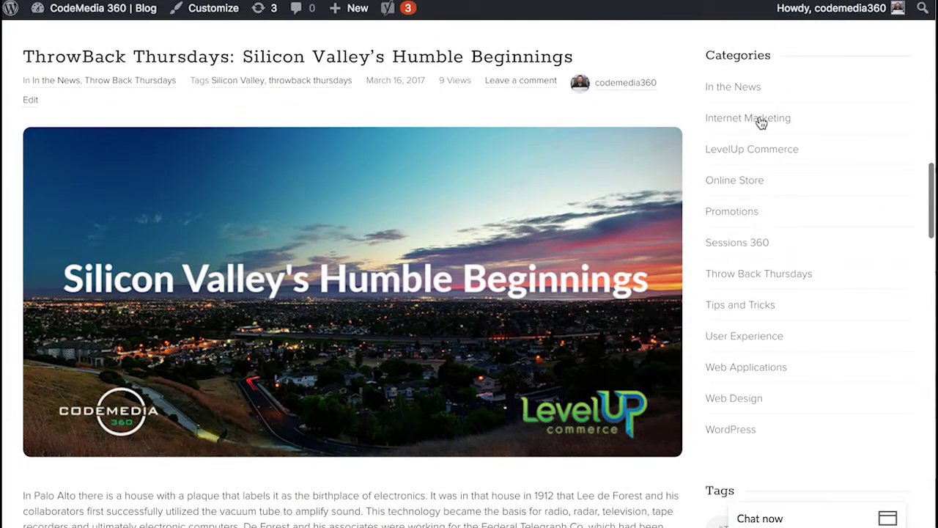
{"action": "scroll", "coordinate": [748, 230], "scroll_direction": "down", "scroll_amount": 10}
{"action": "scroll", "coordinate": [748, 230], "scroll_direction": "up", "scroll_amount": 20}
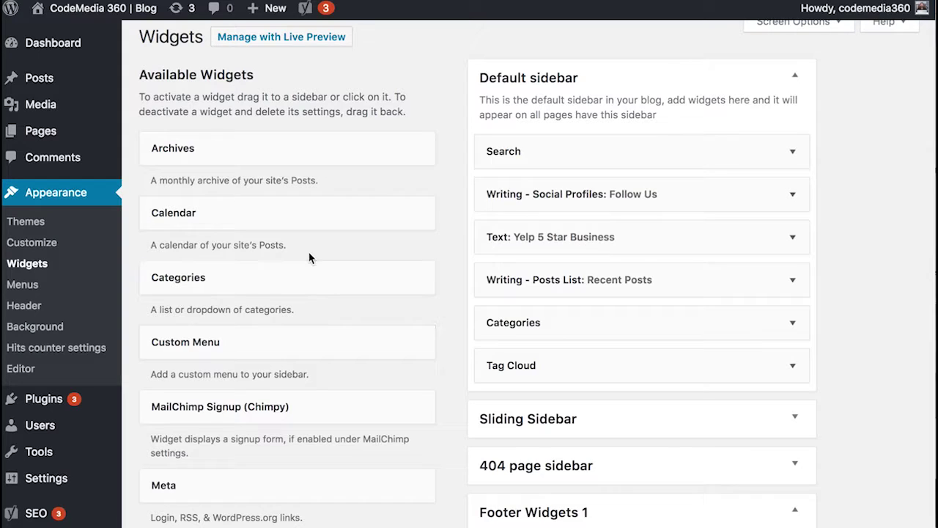
Move the Yelp 5 Star Business widget above Follow Us in the default sidebar and reload the blog to check the order
{"action": "mouse_move", "coordinate": [272, 212]}
{"action": "left_mouse_down"}
{"action": "mouse_move", "coordinate": [585, 317]}
{"action": "mouse_move", "coordinate": [599, 161]}
{"action": "mouse_move", "coordinate": [509, 143]}
{"action": "mouse_move", "coordinate": [242, 201]}
{"action": "mouse_move", "coordinate": [271, 198]}
{"action": "left_mouse_up"}
{"action": "left_click_drag", "start_coordinate": [530, 237], "coordinate": [530, 180]}
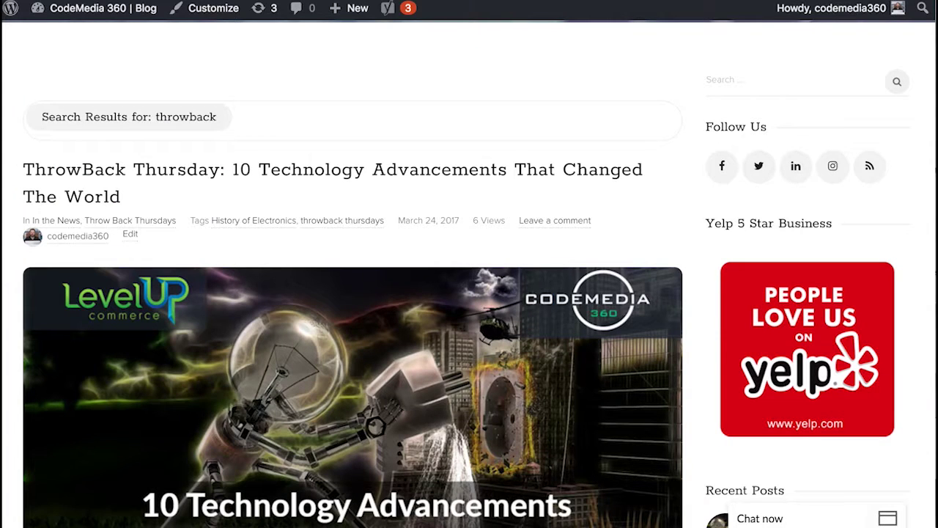
{"action": "key", "text": "super+r"}
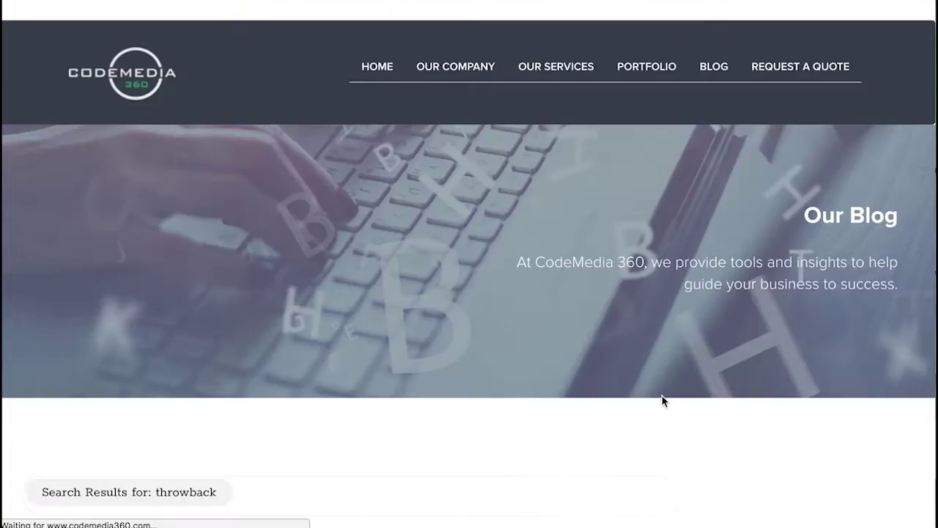
{"action": "scroll", "coordinate": [663, 402], "scroll_direction": "up", "scroll_amount": 2}
{"action": "scroll", "coordinate": [838, 274], "scroll_direction": "down", "scroll_amount": 3}
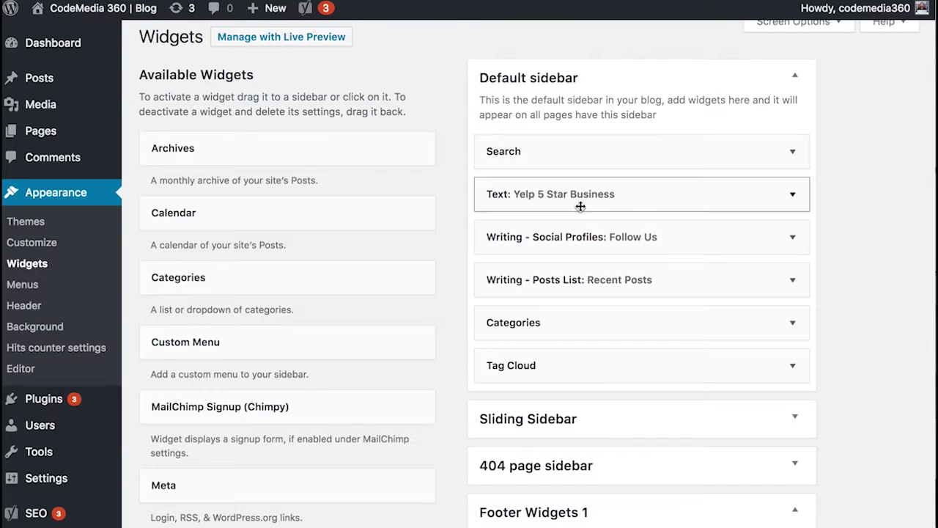
Move the Follow Us social profiles widget back above the Yelp 5 Star Business widget in the default sidebar
{"action": "left_click_drag", "start_coordinate": [580, 240], "coordinate": [562, 203]}
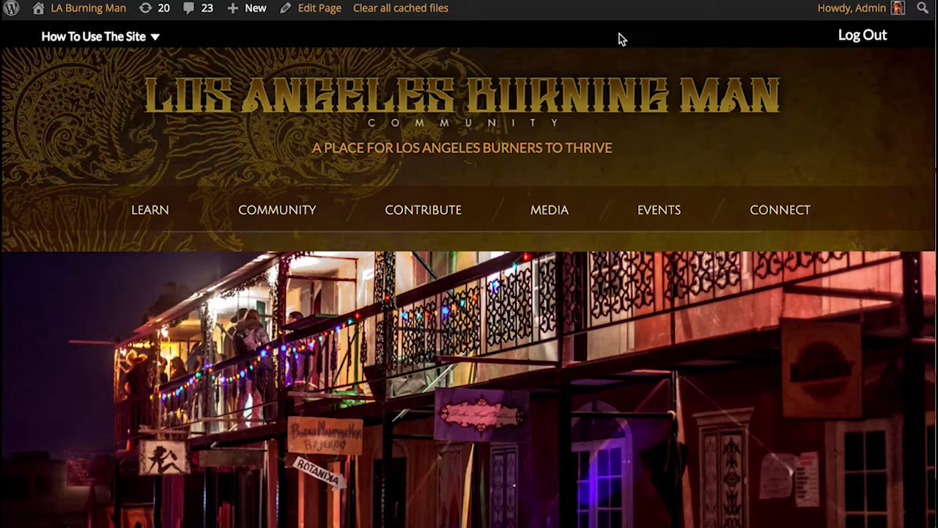
Look through the LA Burning Man home page and the posts on the CodeMedia 360 blog
{"action": "scroll", "coordinate": [425, 302], "scroll_direction": "down", "scroll_amount": 10}
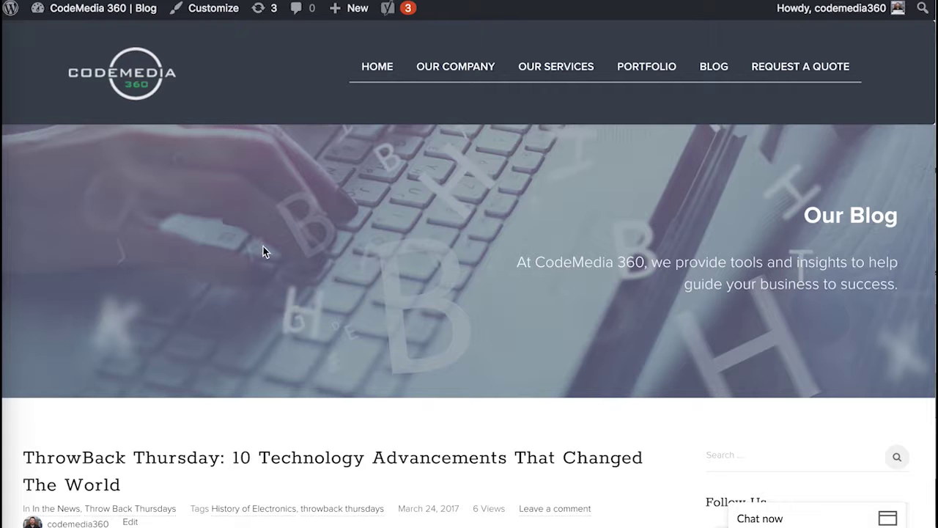
{"action": "scroll", "coordinate": [264, 250], "scroll_direction": "down", "scroll_amount": 3}
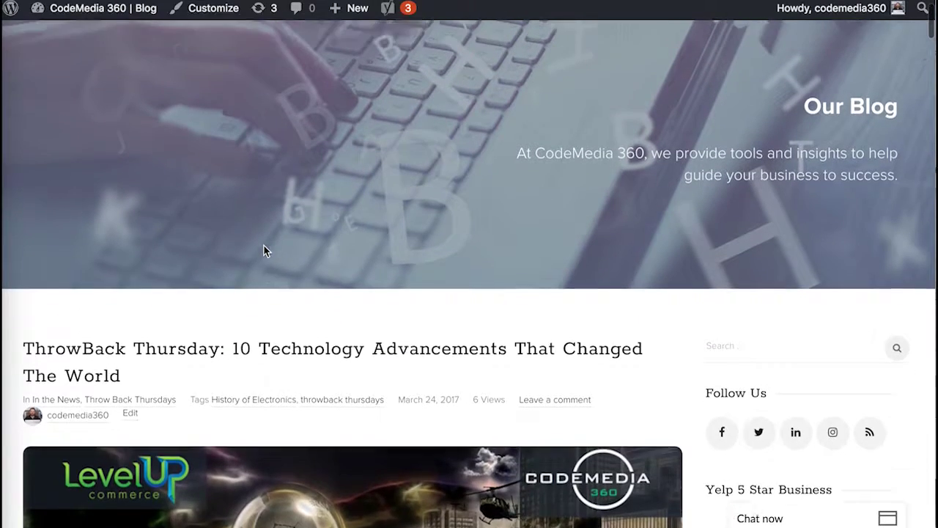
{"action": "scroll", "coordinate": [264, 250], "scroll_direction": "up", "scroll_amount": 3}
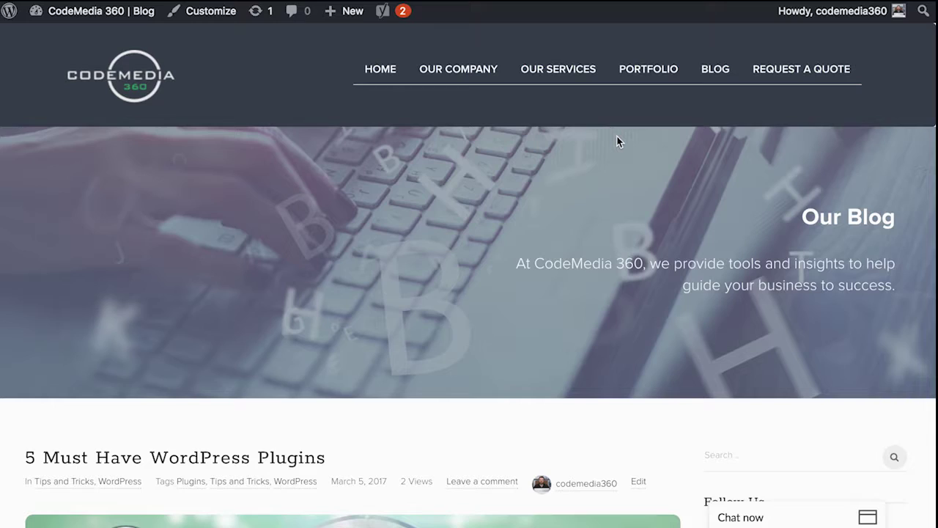
{"action": "scroll", "coordinate": [617, 138], "scroll_direction": "down", "scroll_amount": 5}
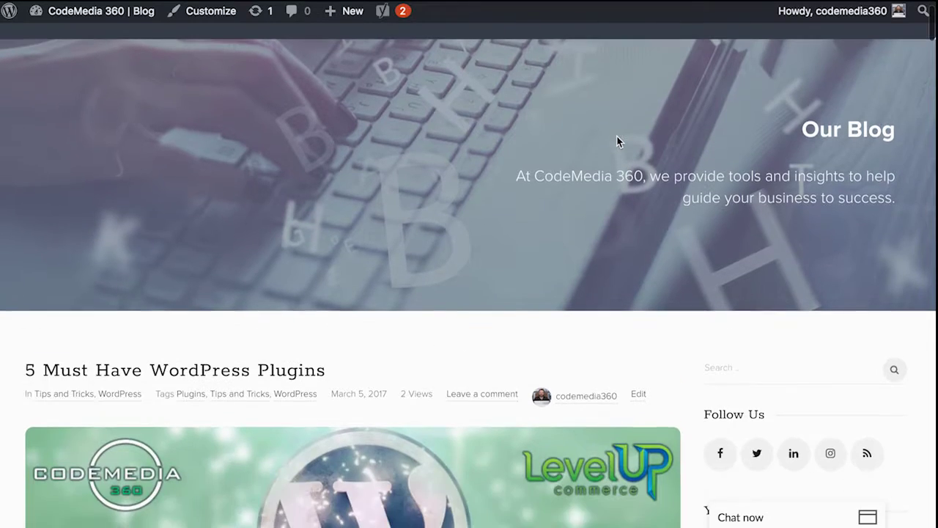
{"action": "scroll", "coordinate": [617, 137], "scroll_direction": "down", "scroll_amount": 5}
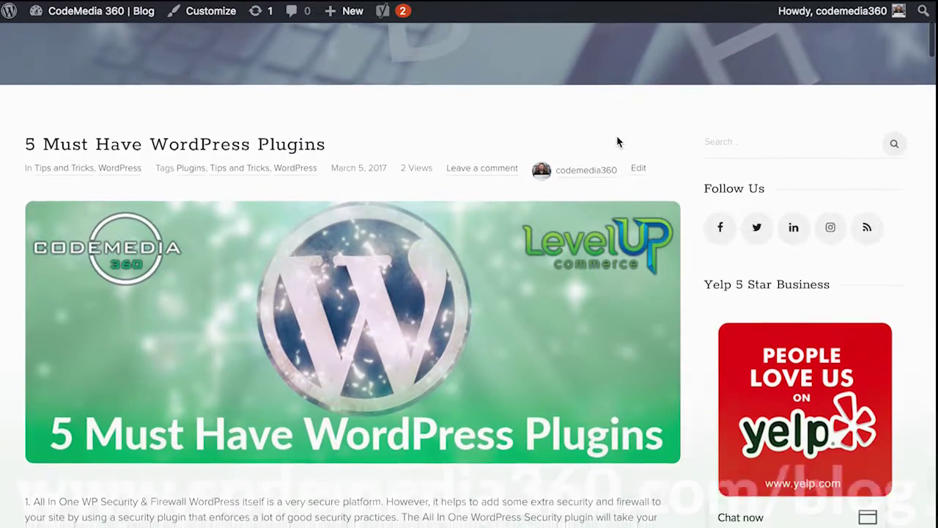
{"action": "scroll", "coordinate": [618, 141], "scroll_direction": "down", "scroll_amount": 6}
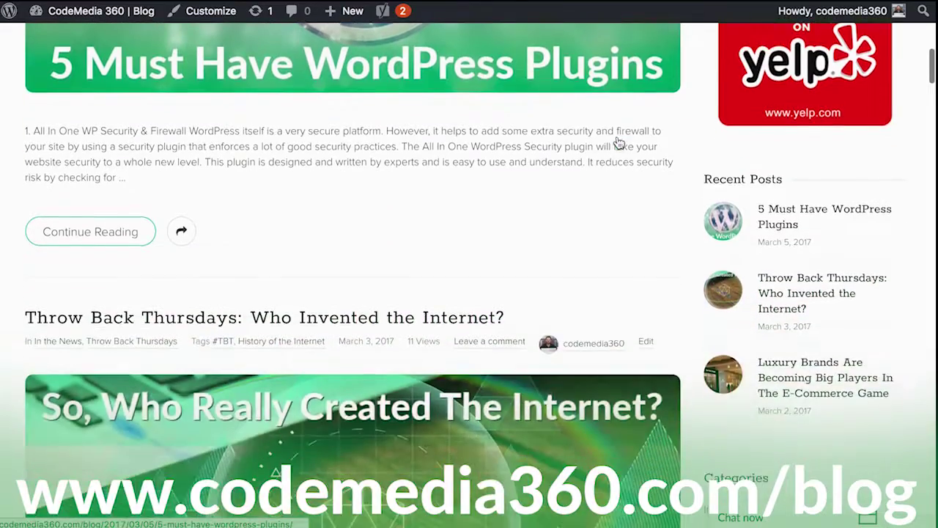
{"action": "scroll", "coordinate": [617, 138], "scroll_direction": "down", "scroll_amount": 8}
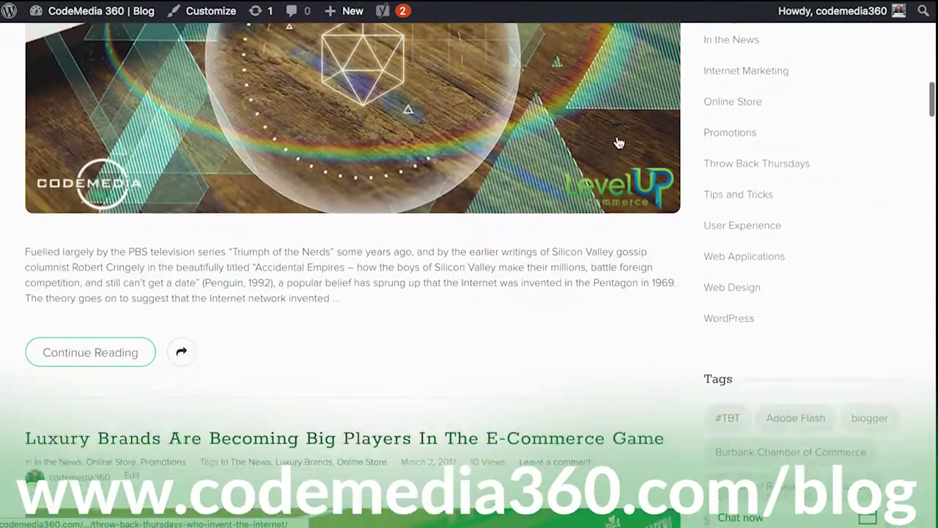
{"action": "scroll", "coordinate": [618, 140], "scroll_direction": "down", "scroll_amount": 8}
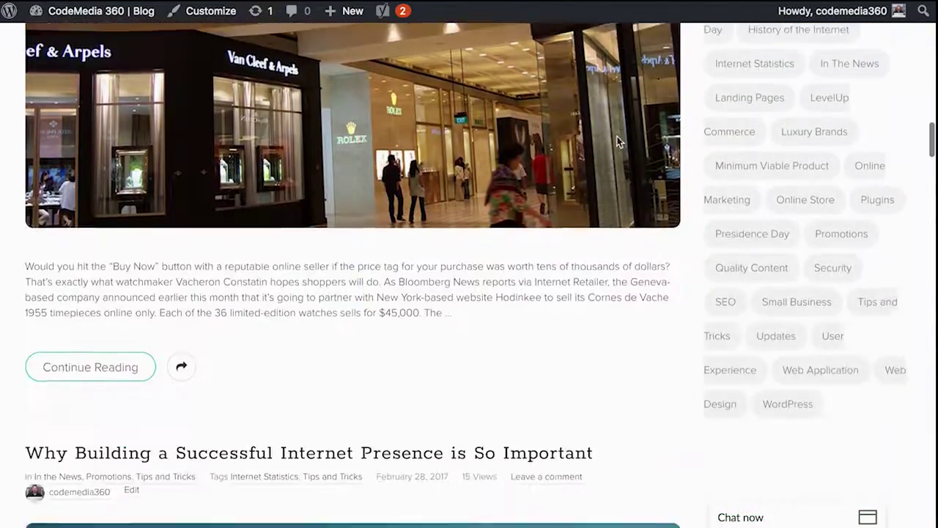
{"action": "scroll", "coordinate": [618, 139], "scroll_direction": "down", "scroll_amount": 8}
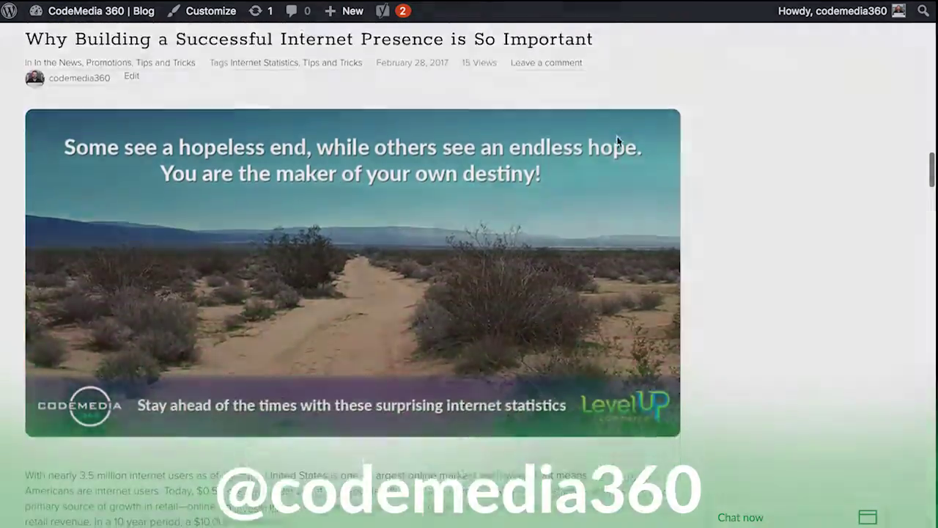